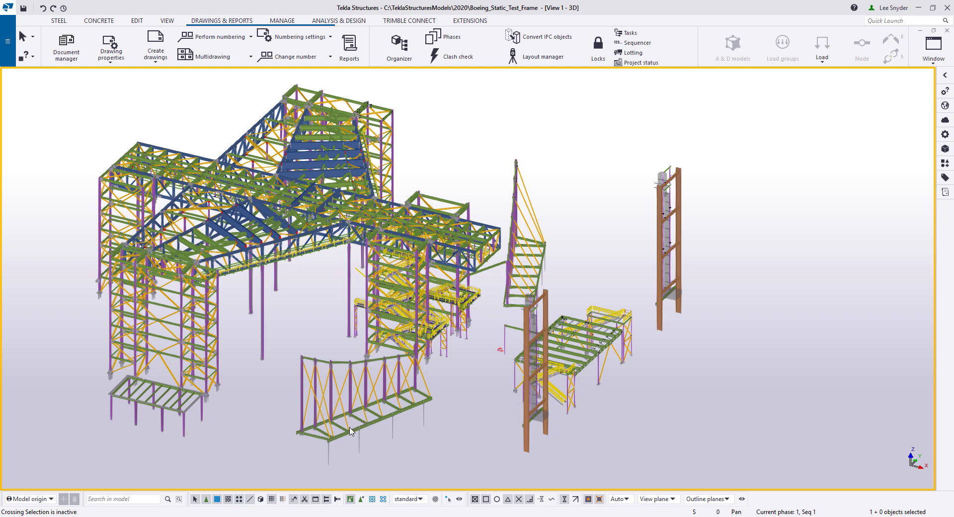
Open drawing E3002, South Wing Tower Sections, from the Document manager.
left_click(66, 53)
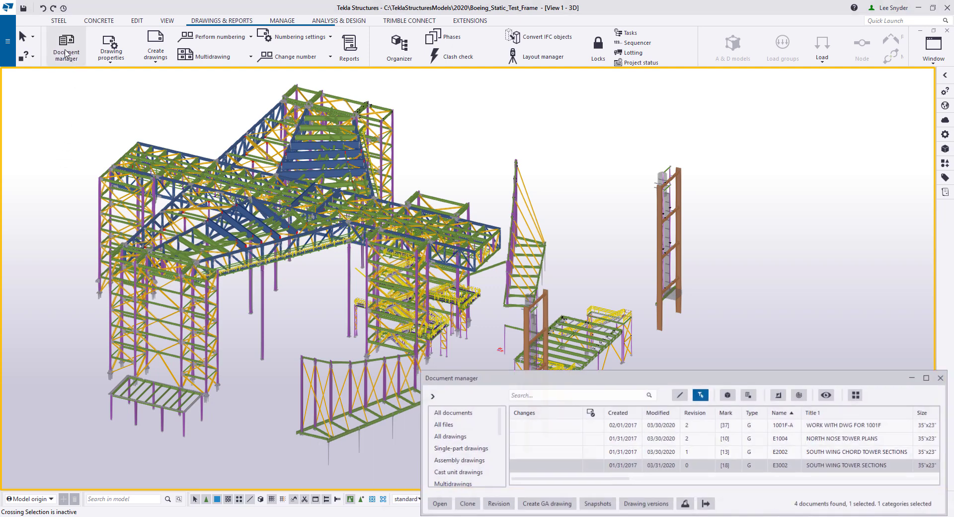
double_click(694, 464)
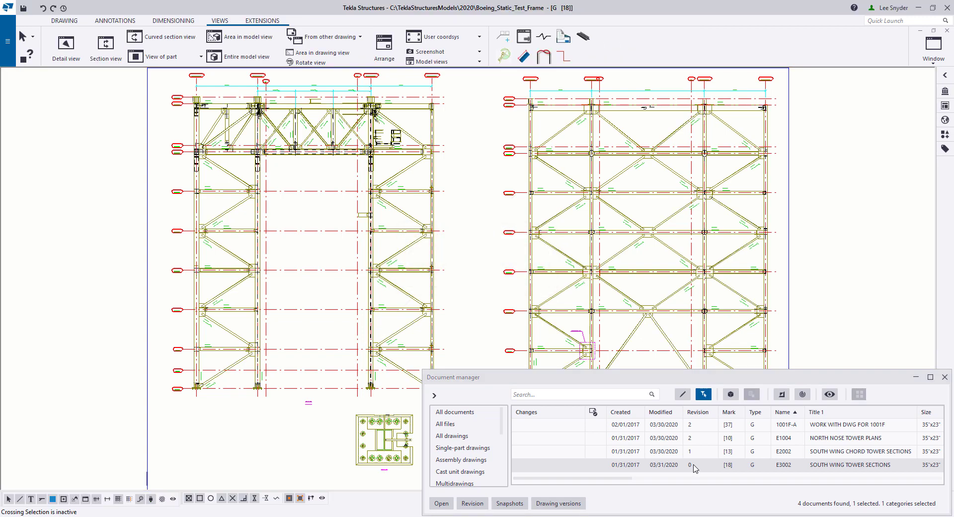
middle_click_drag(646, 352, 490, 360)
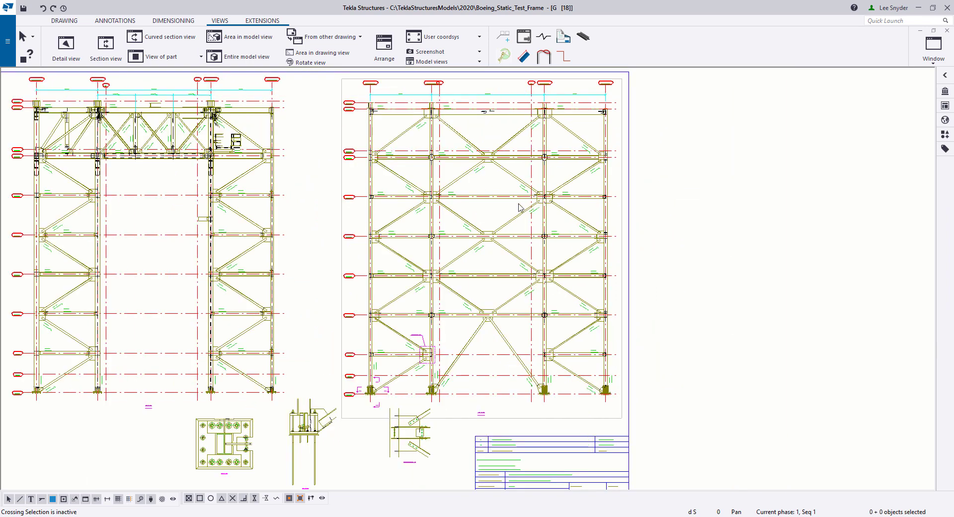
scroll(530, 177, "up", 1)
scroll(530, 179, "up", 3)
Pan and zoom across the frame grid and the left frame view.
middle_click_drag(594, 173, 541, 219)
scroll(522, 220, "down", 1)
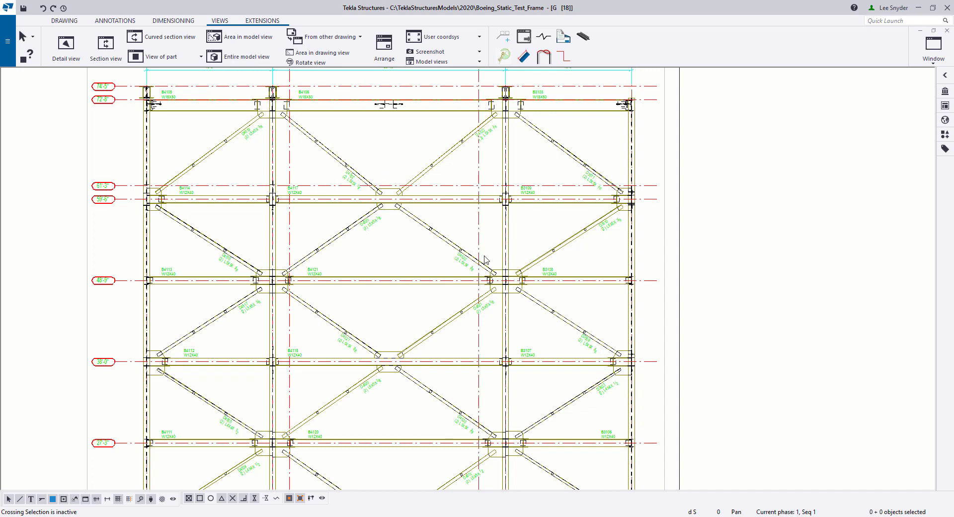
scroll(484, 255, "down", 1)
middle_click_drag(243, 250, 673, 279)
middle_click_drag(111, 230, 299, 239)
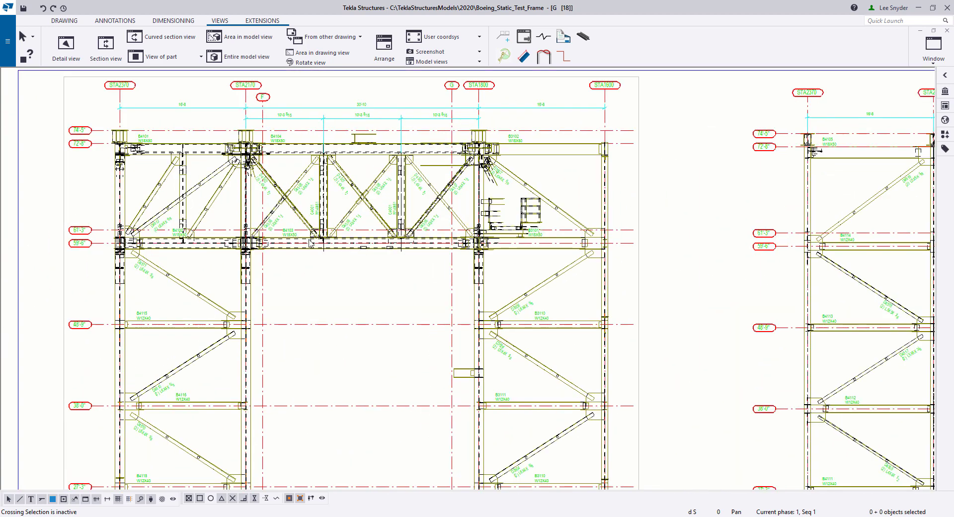
scroll(308, 241, "up", 1)
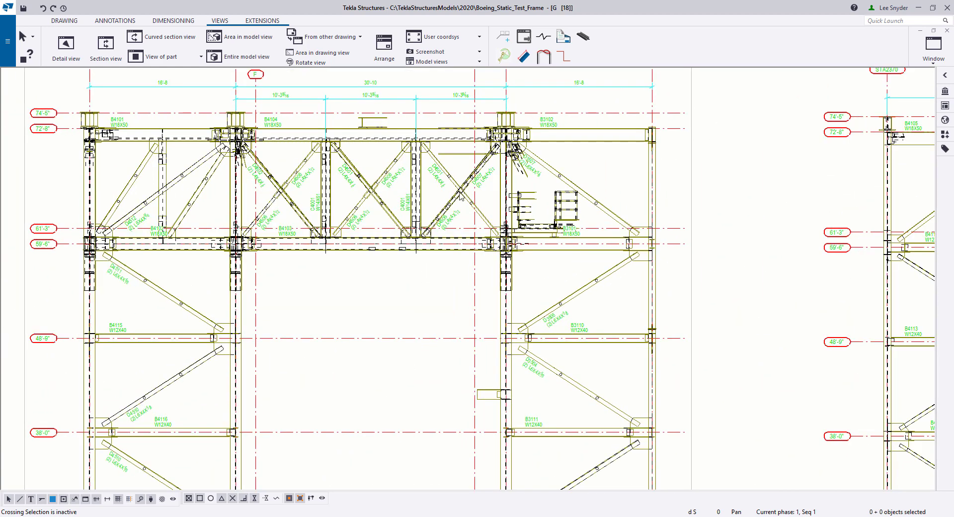
scroll(295, 262, "down", 1)
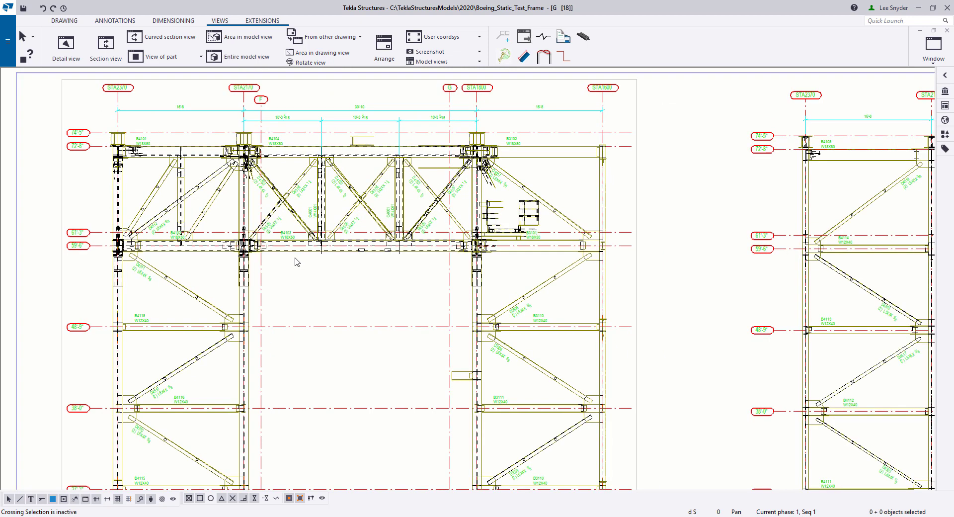
Change the left frame view's Depth down value to 12 in View Properties, then close it.
double_click(638, 194)
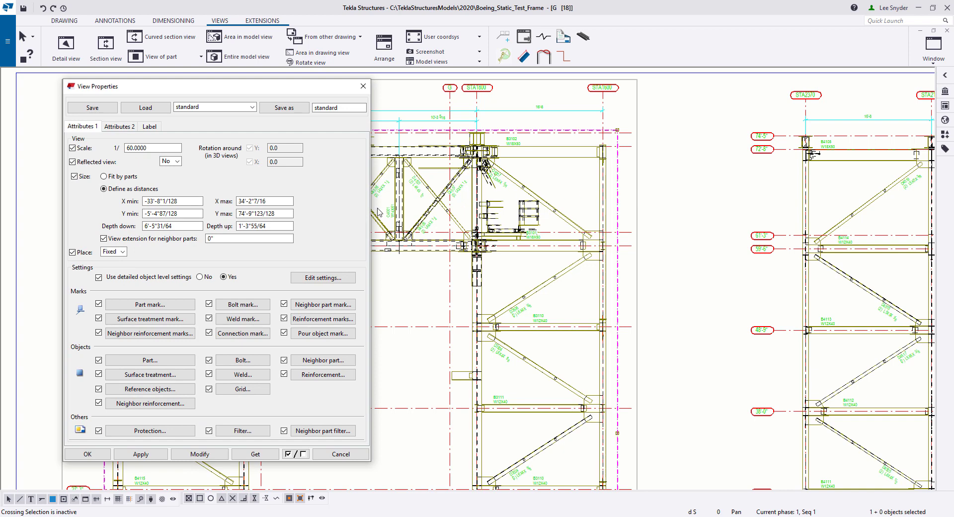
left_click_drag(281, 226, 204, 230)
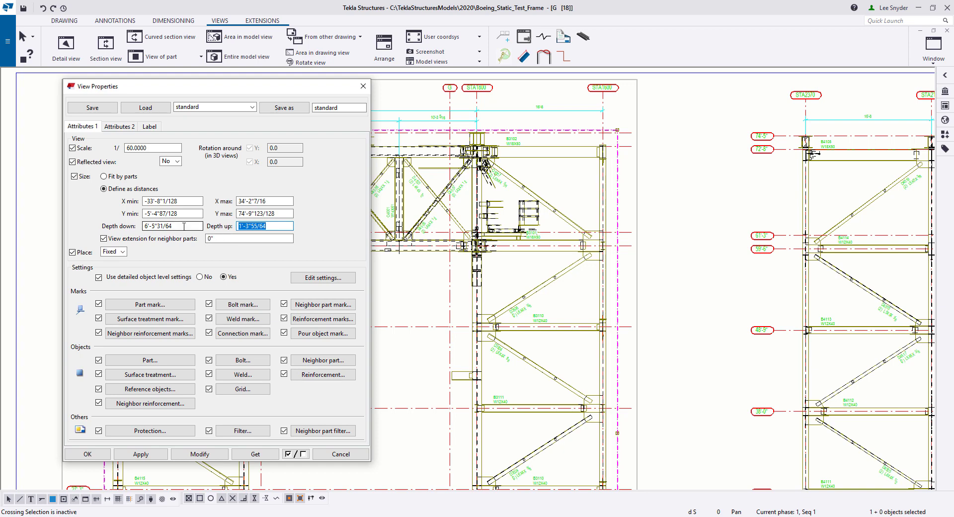
left_click_drag(184, 226, 140, 228)
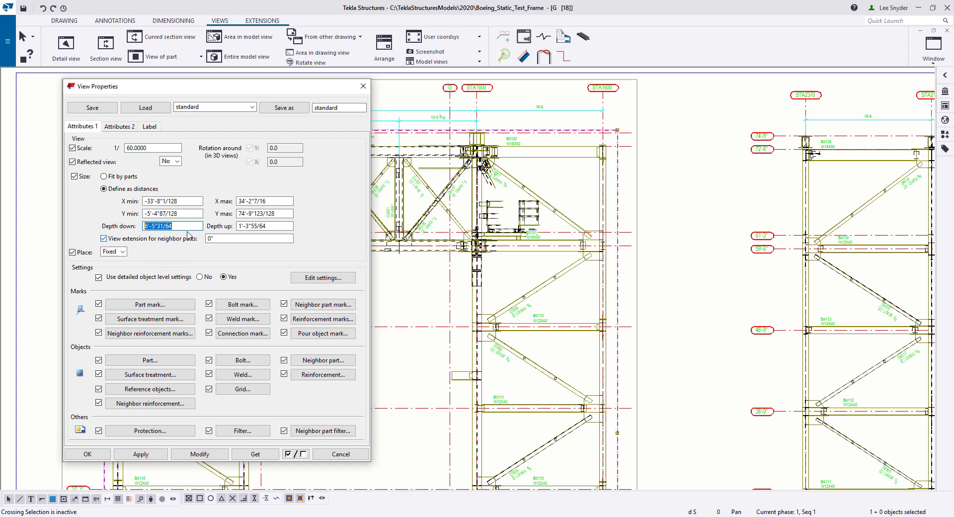
type("12")
left_click(362, 88)
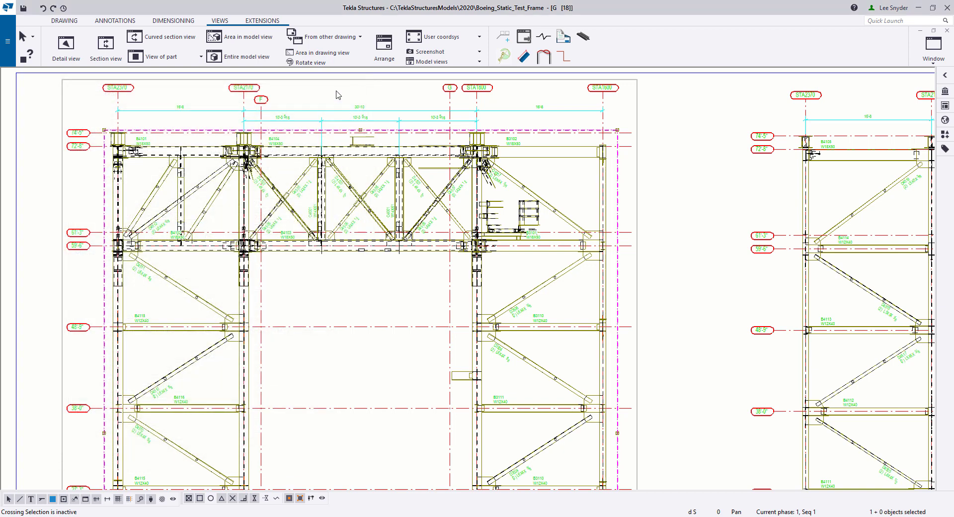
Deselect the view, zoom in on the DET. 1 callout, and select the DETAIL 1 view.
left_click(338, 94)
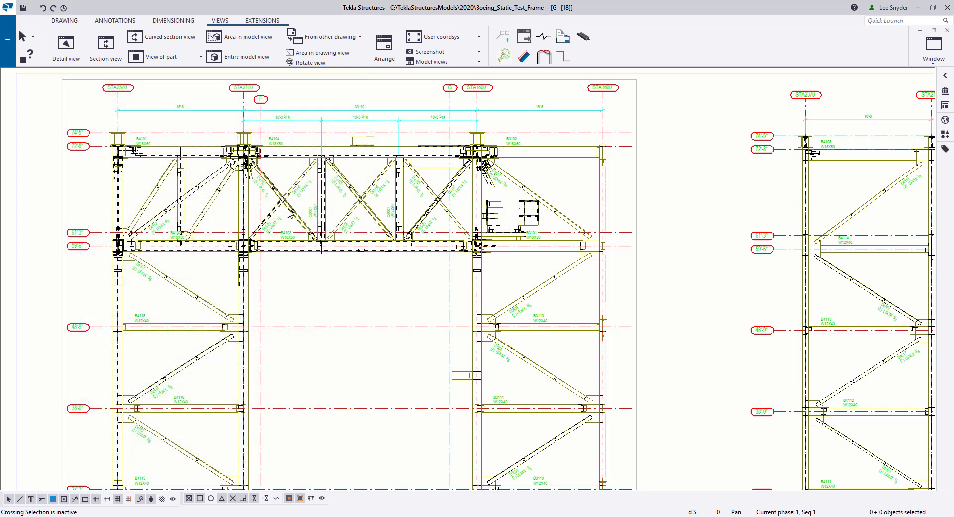
scroll(290, 213, "down", 5)
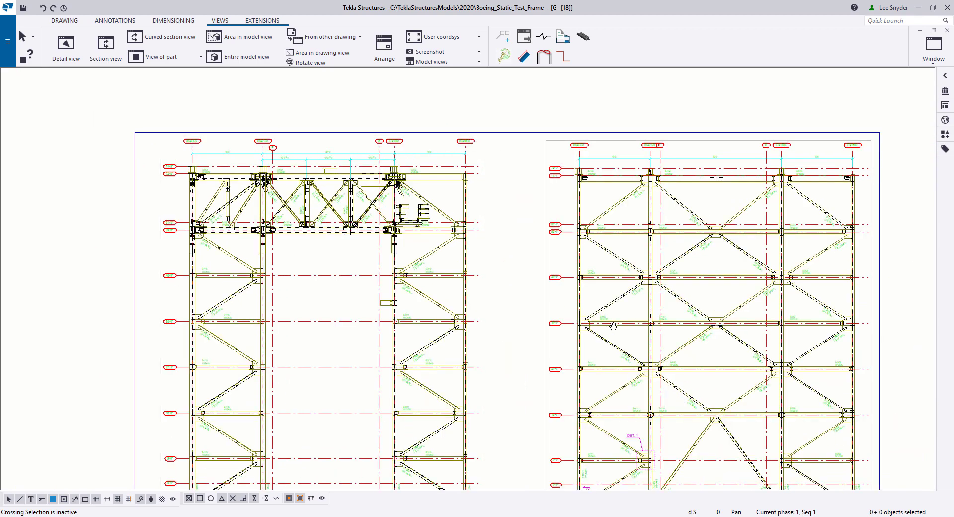
scroll(595, 310, "up", 6)
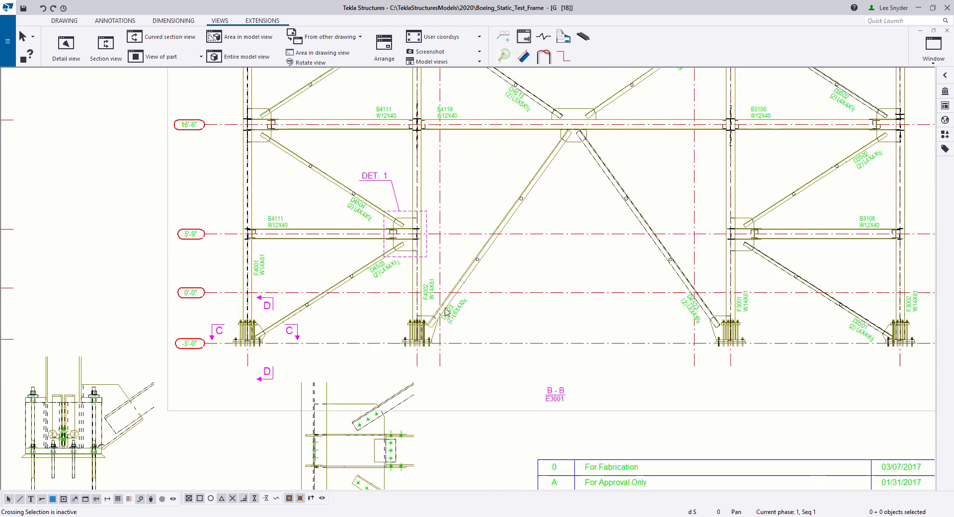
scroll(446, 311, "up", 1)
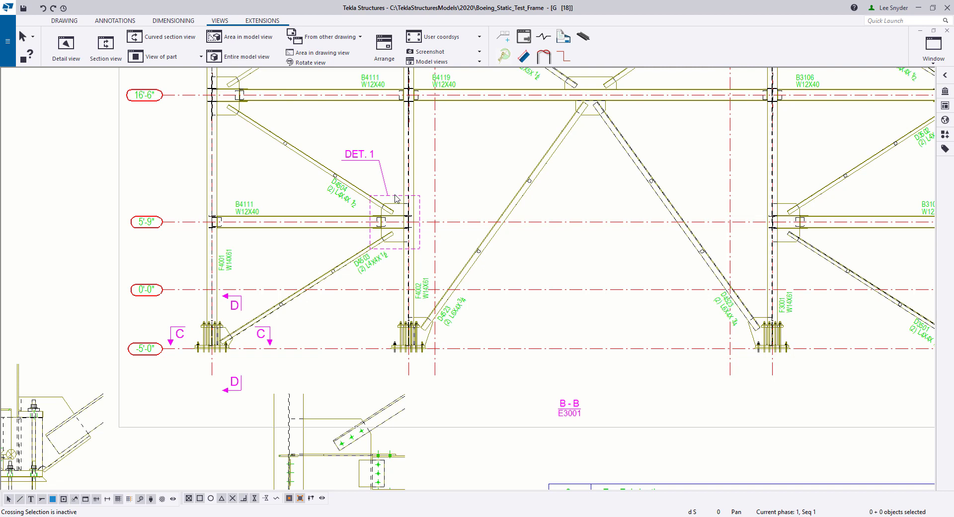
scroll(385, 314, "down", 3)
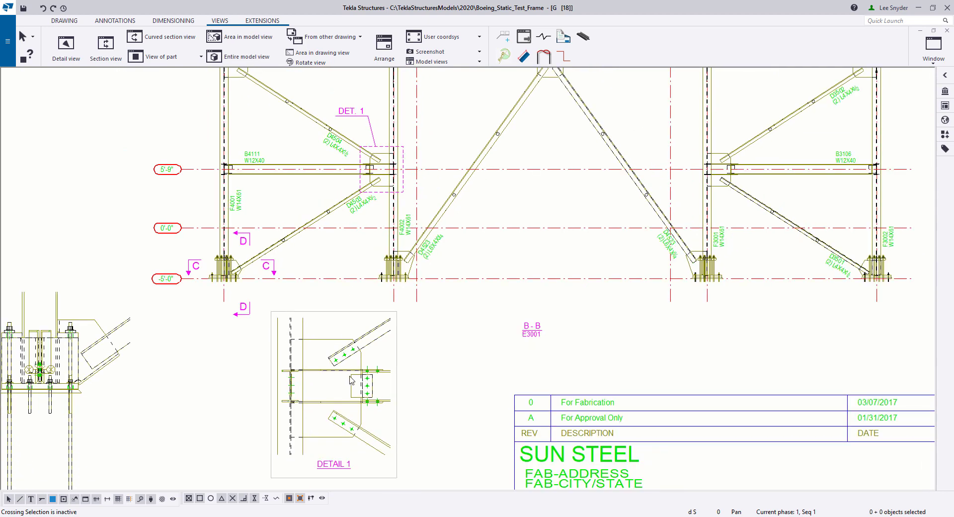
left_click(397, 356)
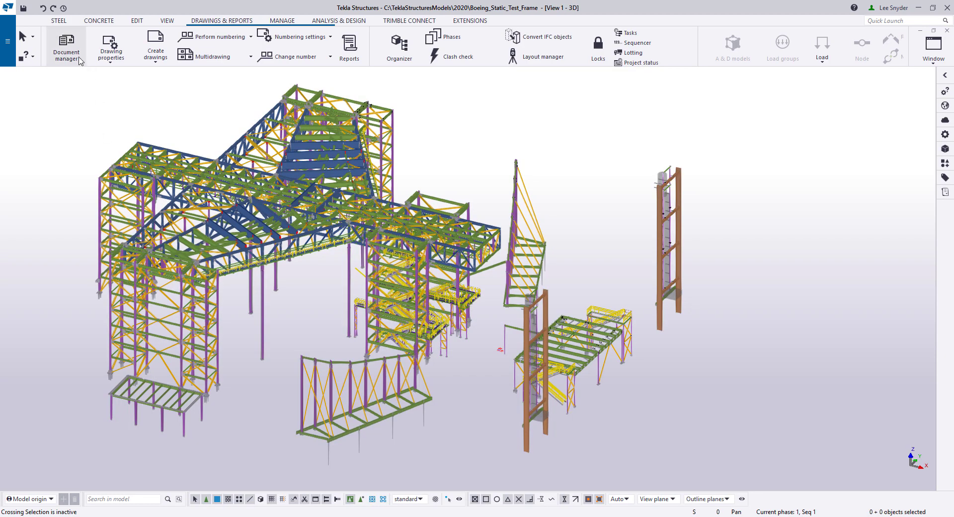
Use Modify drawing views in model on drawing E3002 from the Document manager.
left_click(74, 55)
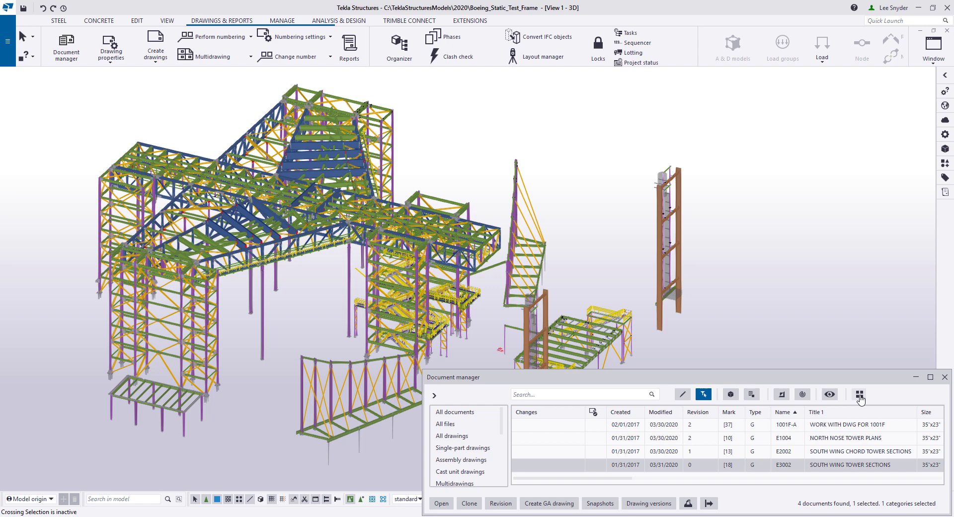
left_click(859, 395)
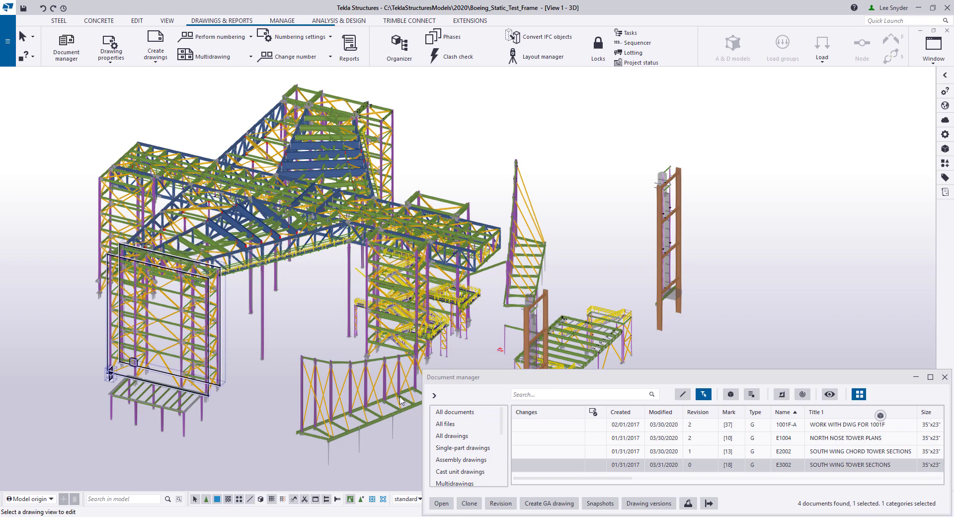
Zoom to the view frames, select Section view - A, and move its view toolbar aside.
scroll(163, 397, "up", 2)
middle_click_drag(193, 377, 304, 376)
scroll(304, 376, "up", 1)
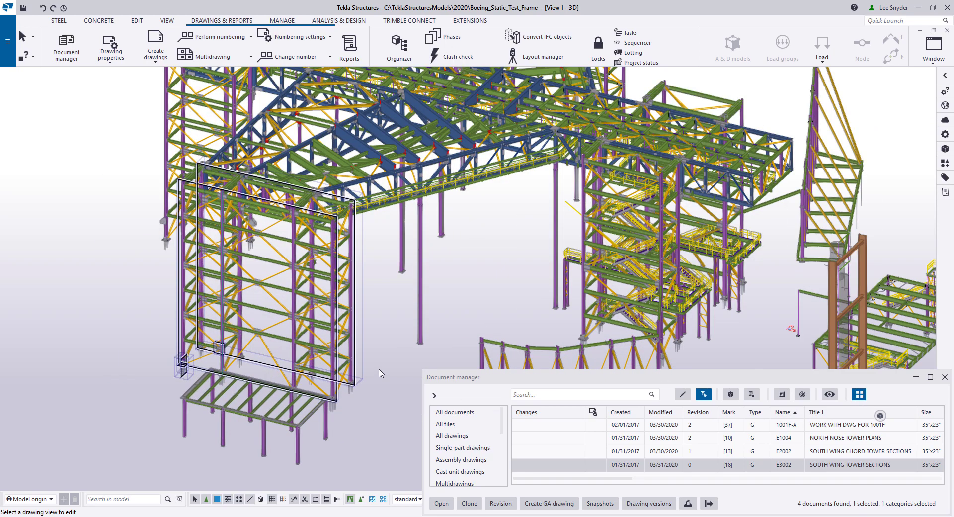
scroll(380, 370, "up", 1)
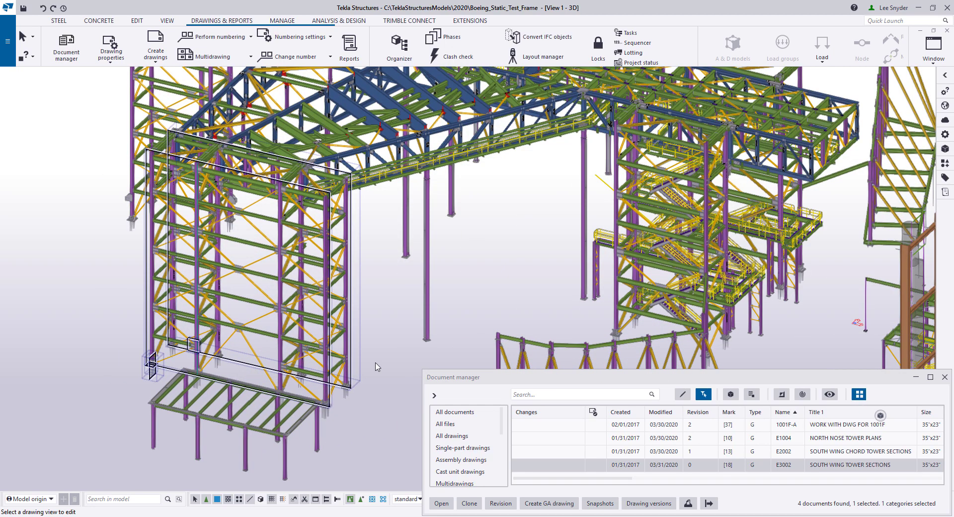
left_click(362, 358)
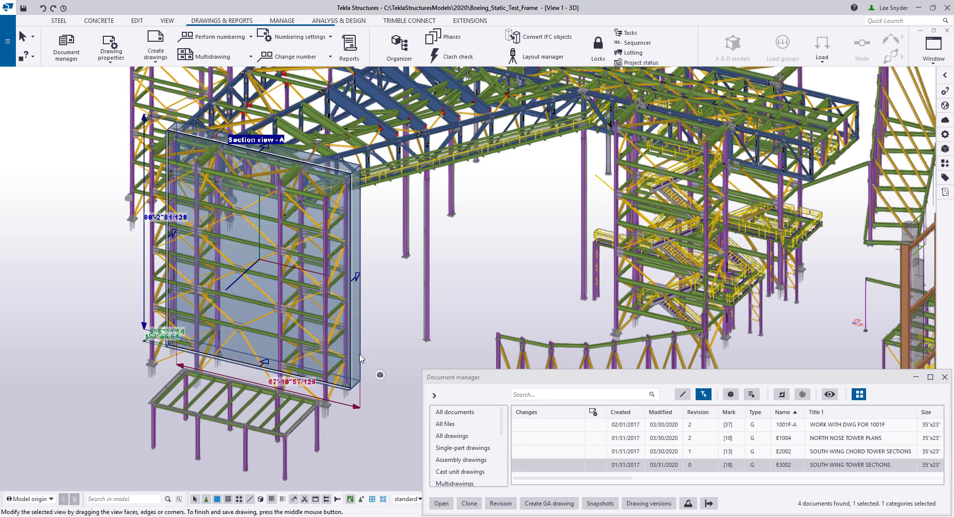
left_click_drag(434, 379, 455, 277)
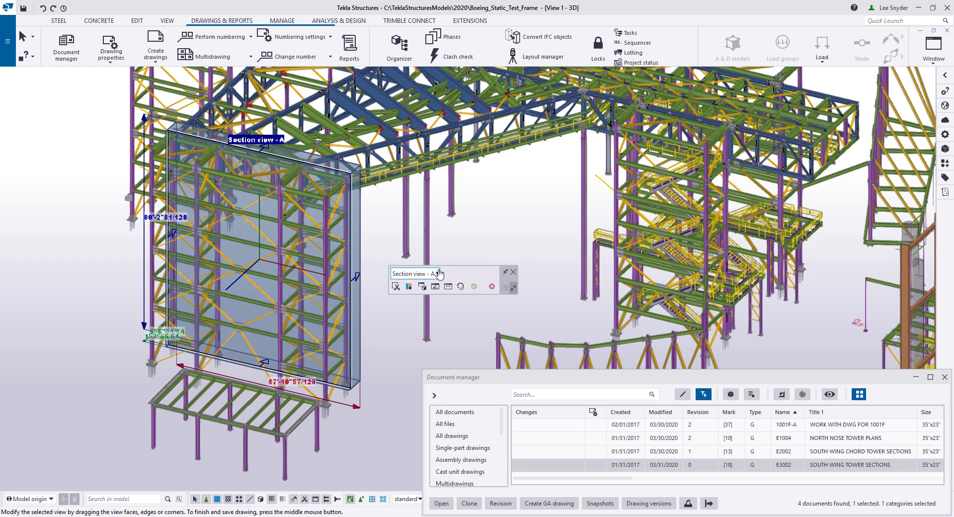
Step through Section views B, C and D, then return to Section view - A.
left_click(437, 273)
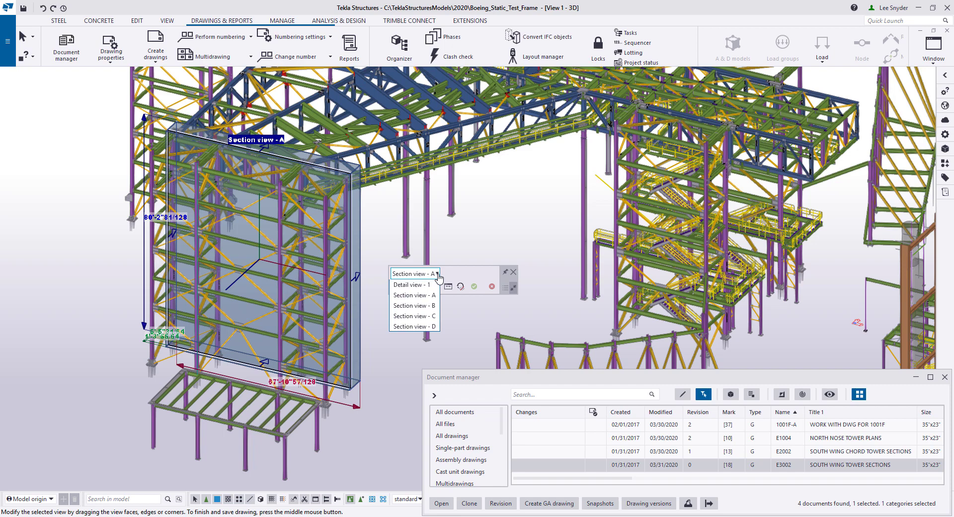
left_click(420, 307)
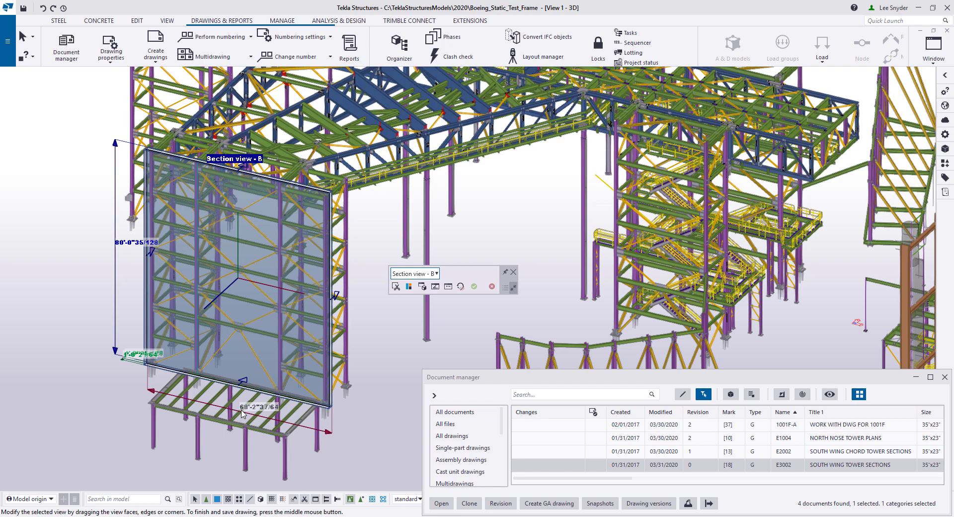
left_click(436, 274)
left_click(422, 316)
left_click(423, 275)
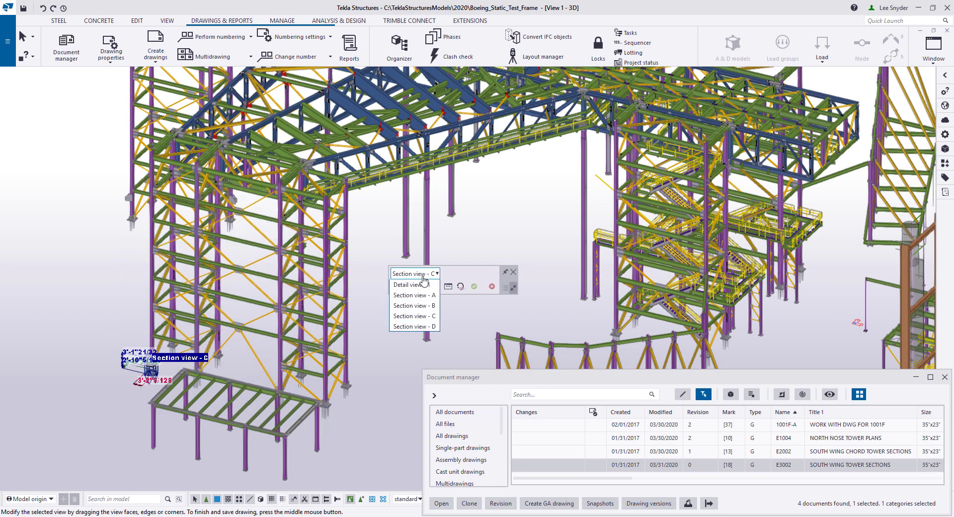
left_click(427, 326)
left_click(423, 274)
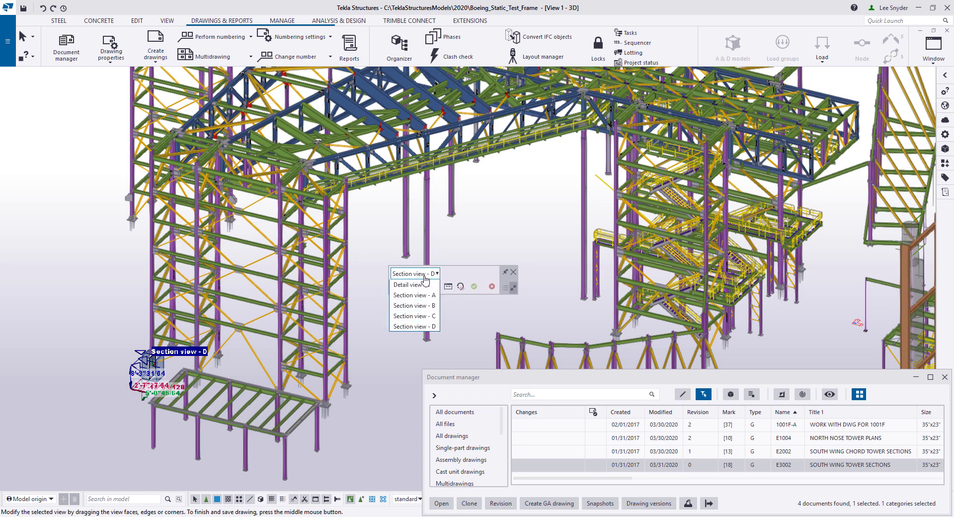
left_click(426, 297)
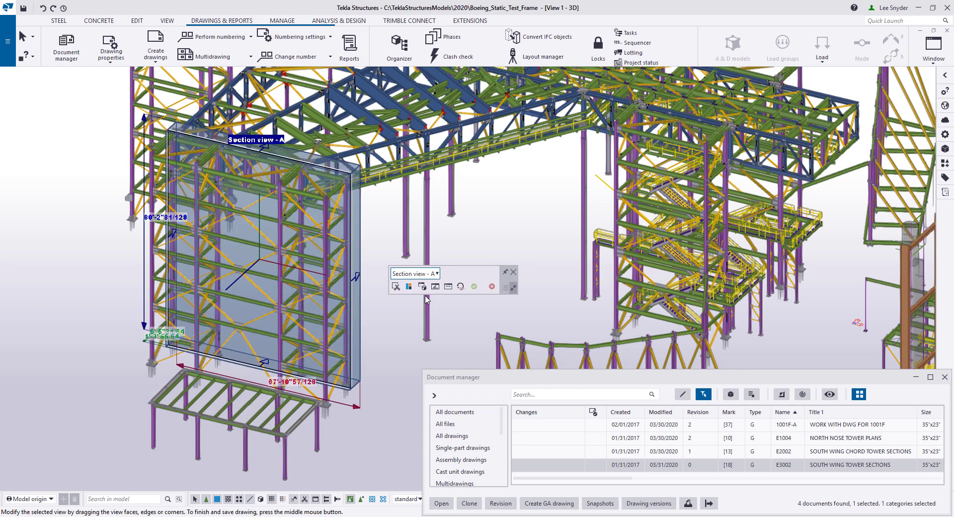
Clip the model to the Section view - A box and zoom to the wall top.
left_click(395, 287)
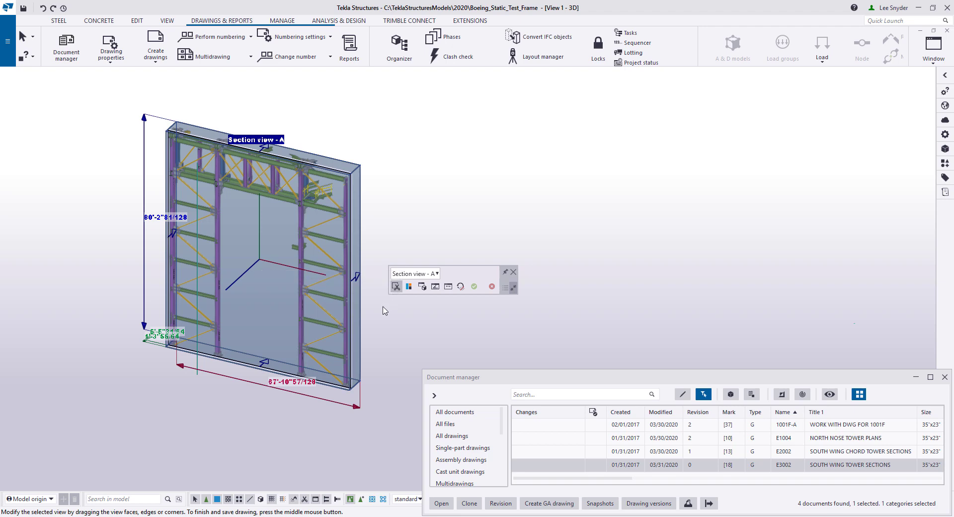
scroll(357, 318, "up", 2)
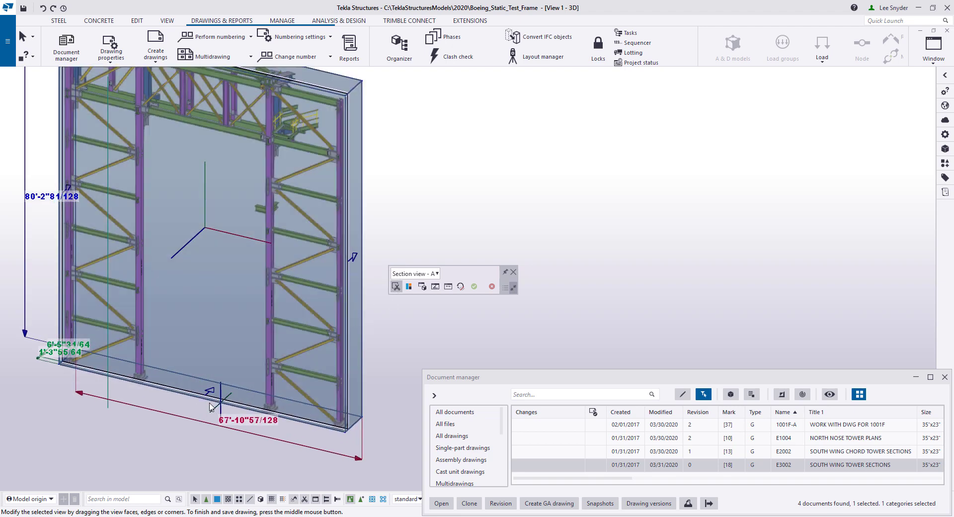
scroll(350, 298, "up", 1)
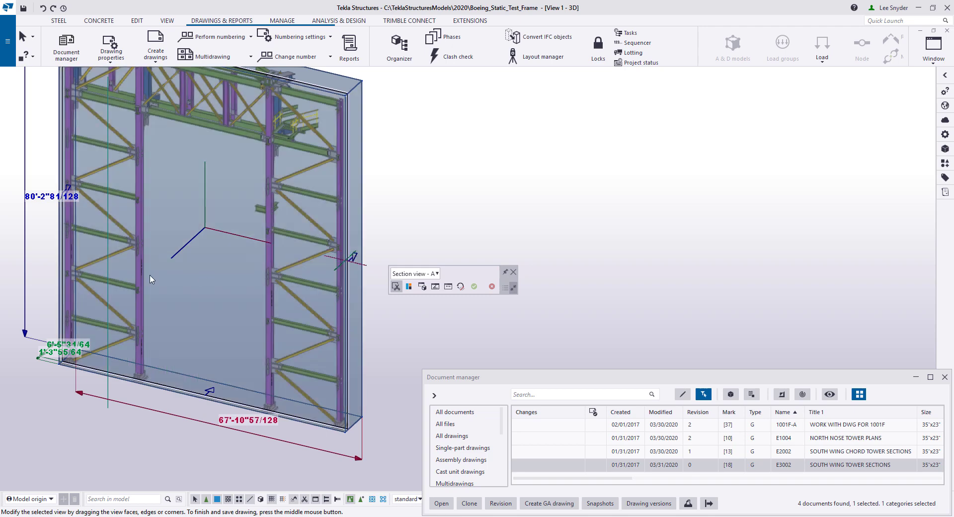
middle_click_drag(150, 182, 174, 280)
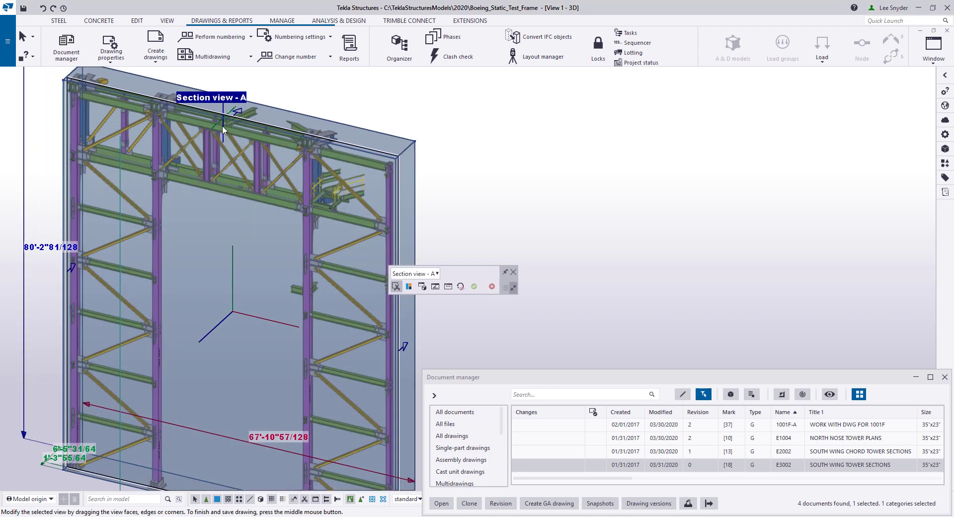
scroll(242, 160, "down", 2)
middle_click(319, 280)
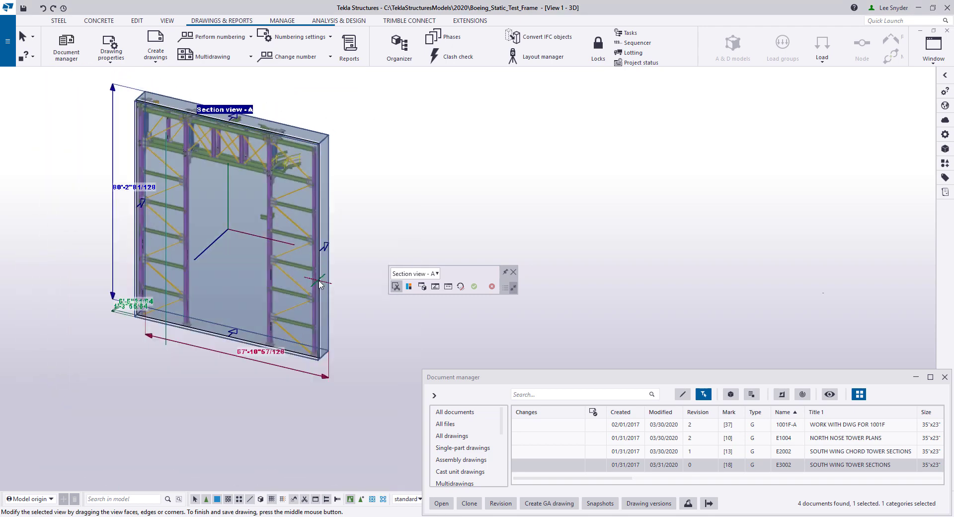
Orbit around the clipped wall to view it edge-on and face-on.
middle_click_drag(311, 326, 179, 300, "ctrl")
scroll(309, 131, "up", 5)
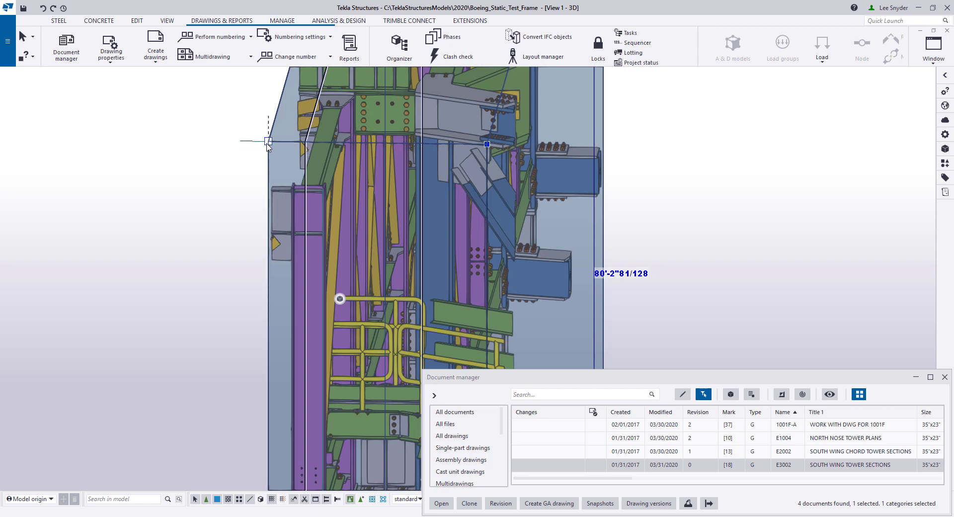
key("ctrl+Left")
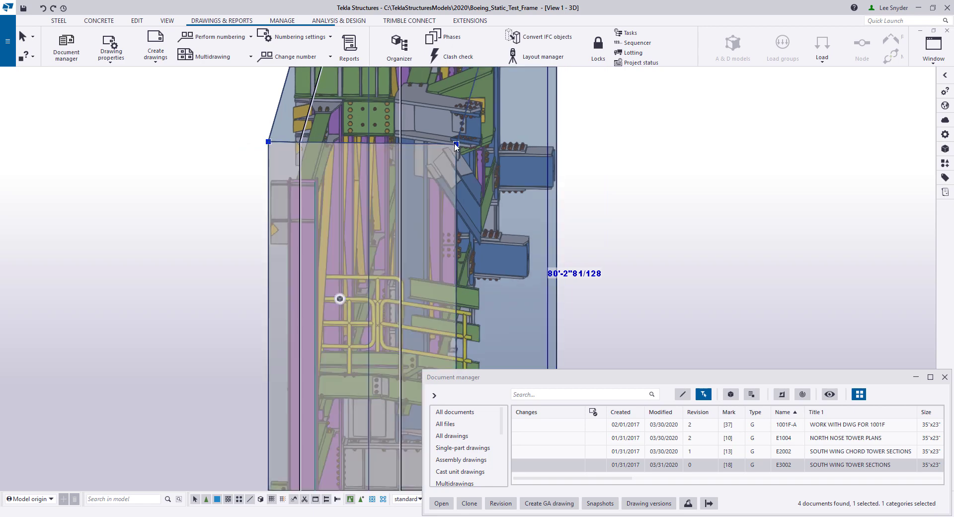
key("ctrl+Left")
key("ctrl+Left")
key("ctrl+Left")
key("ctrl+Left")
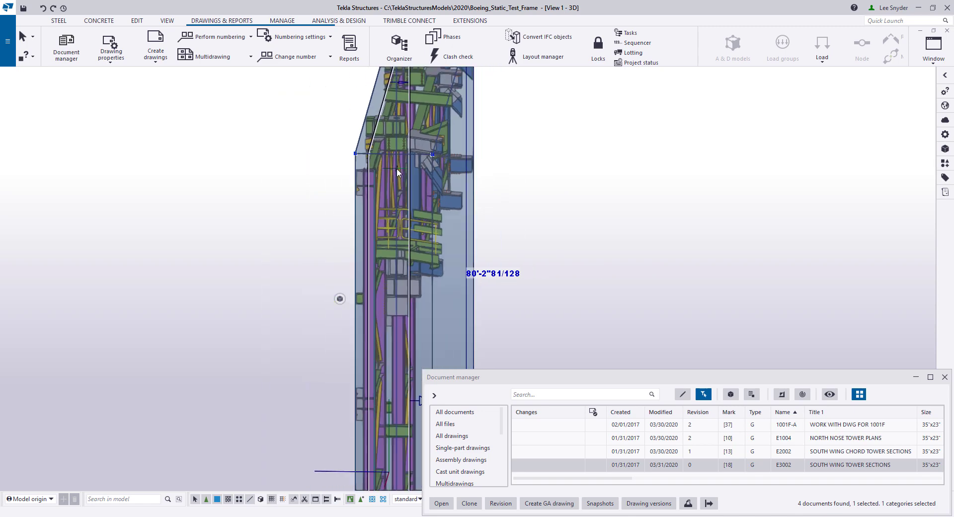
middle_click_drag(361, 264, 422, 219, "ctrl")
scroll(415, 164, "up", 3)
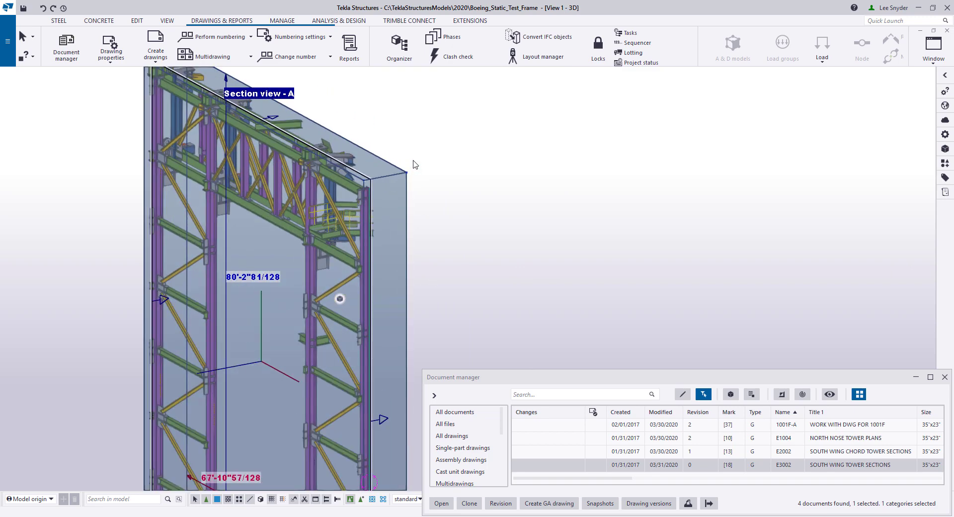
scroll(413, 164, "up", 4)
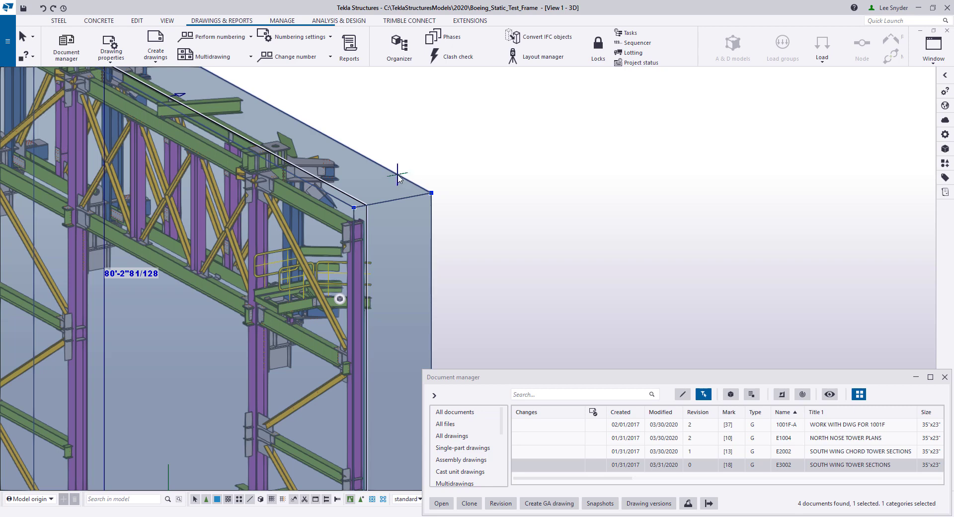
scroll(395, 179, "down", 2)
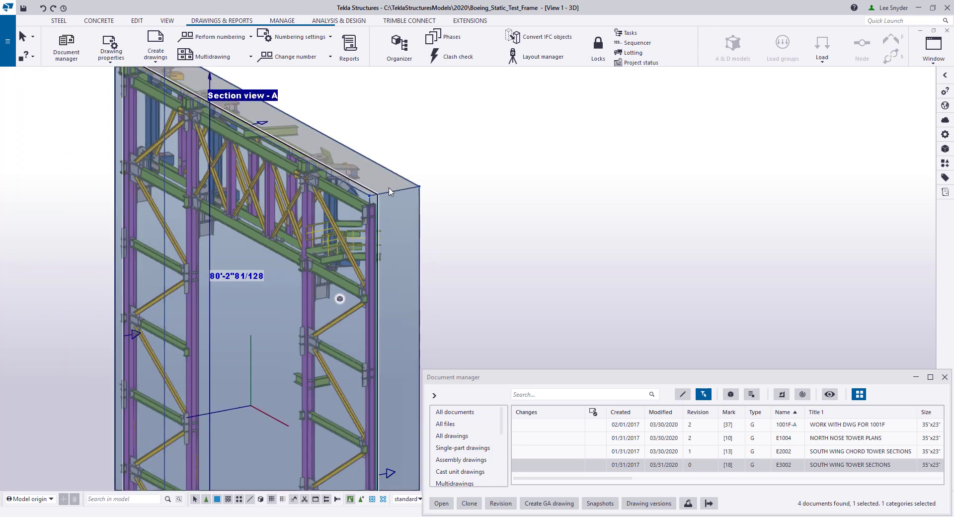
Unclip the Section view - A box, turn on intersecting-member highlighting, and re-clip.
left_click(337, 301)
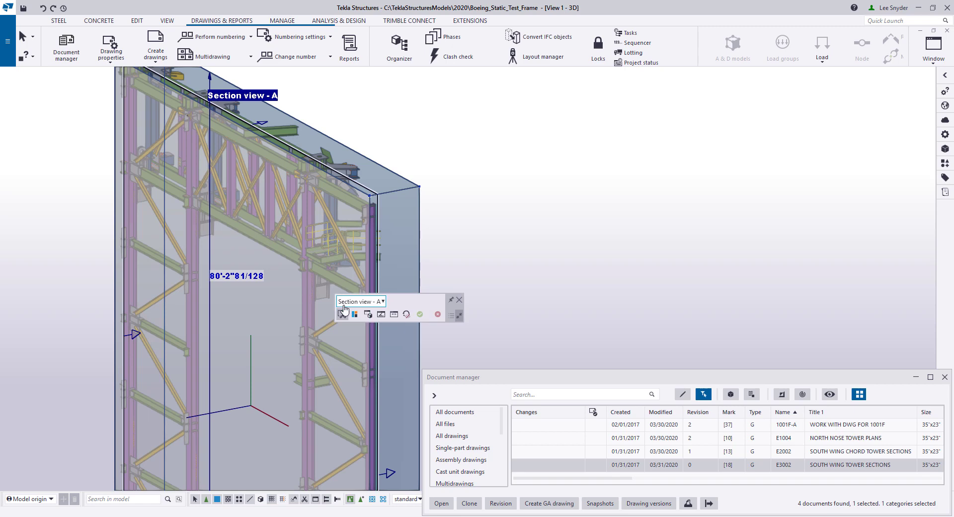
left_click(342, 314)
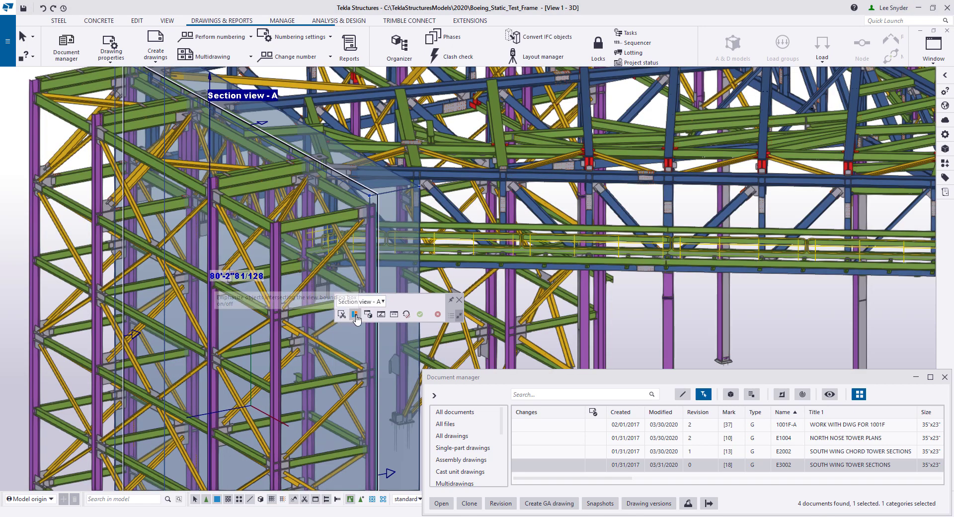
left_click(355, 315)
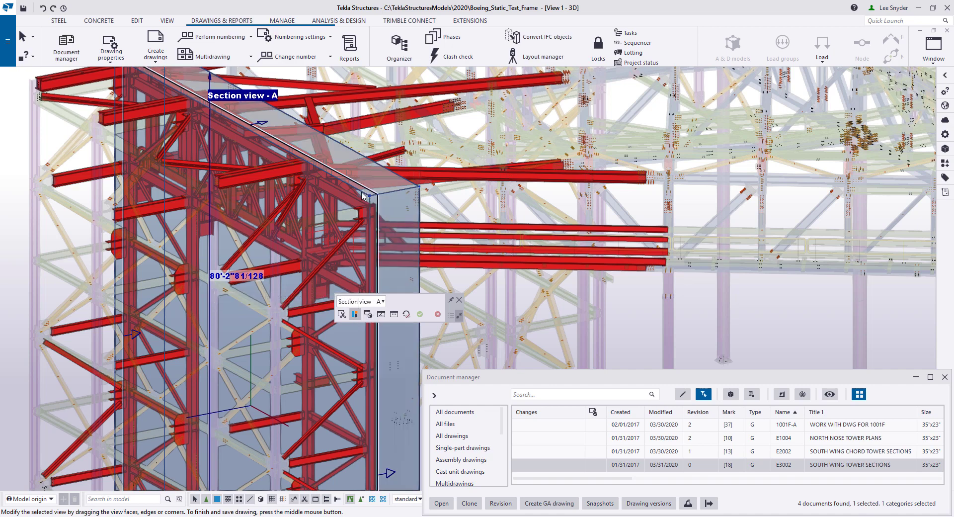
scroll(292, 222, "down", 3)
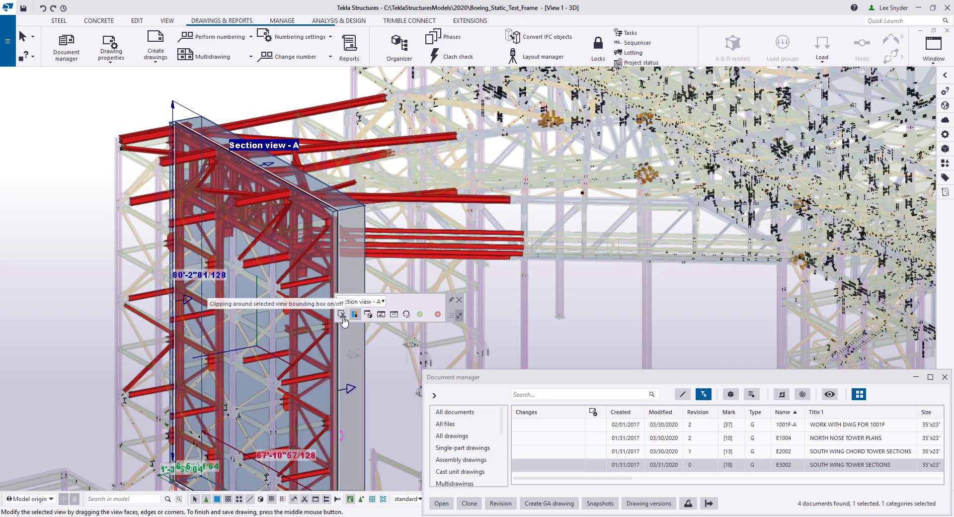
left_click(341, 314)
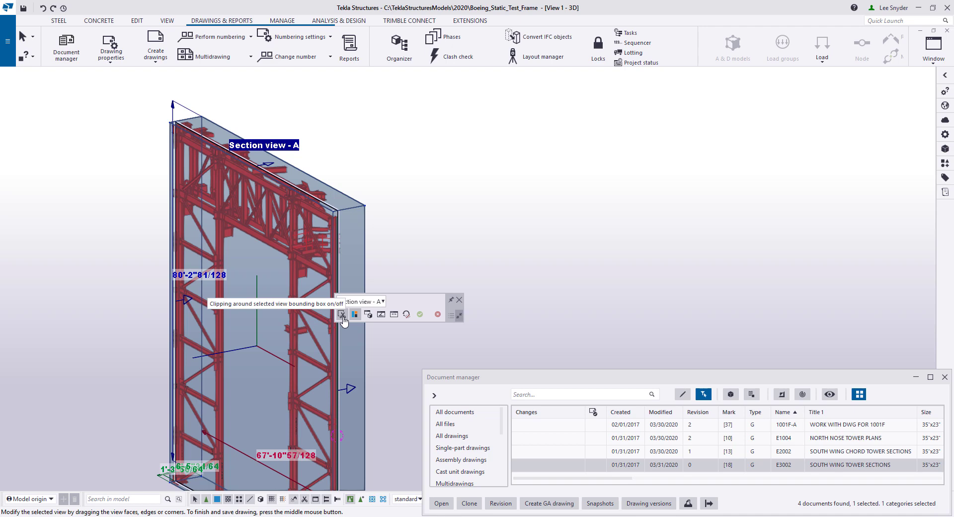
middle_click_drag(327, 320, 243, 350, "ctrl")
Switch to a top plan view, move the section toolbar aside, and zoom in.
key("ctrl+p")
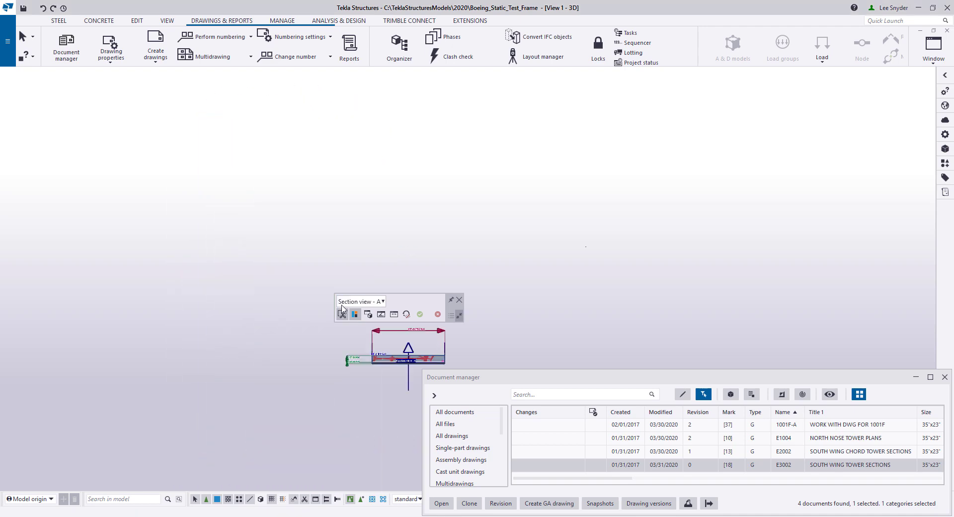
left_click_drag(413, 304, 552, 199)
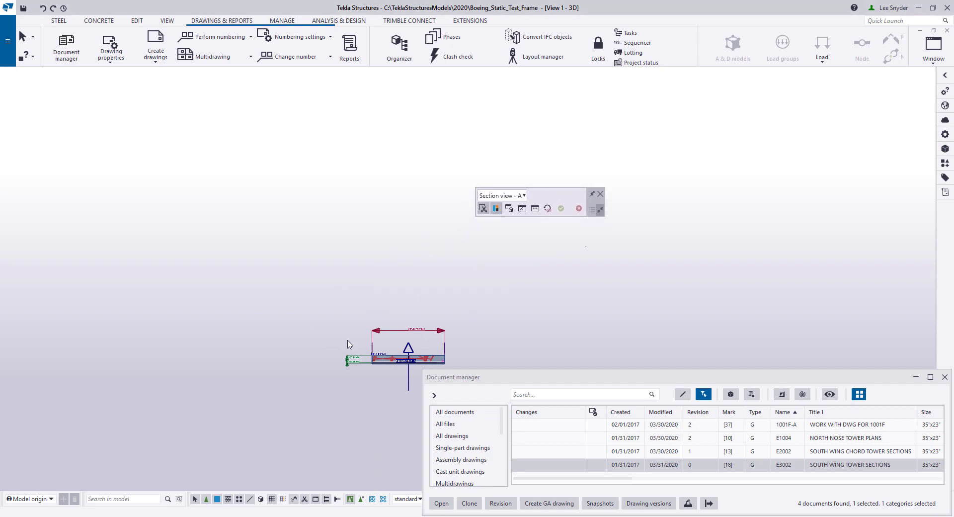
scroll(390, 350, "up", 5)
scroll(345, 327, "up", 3)
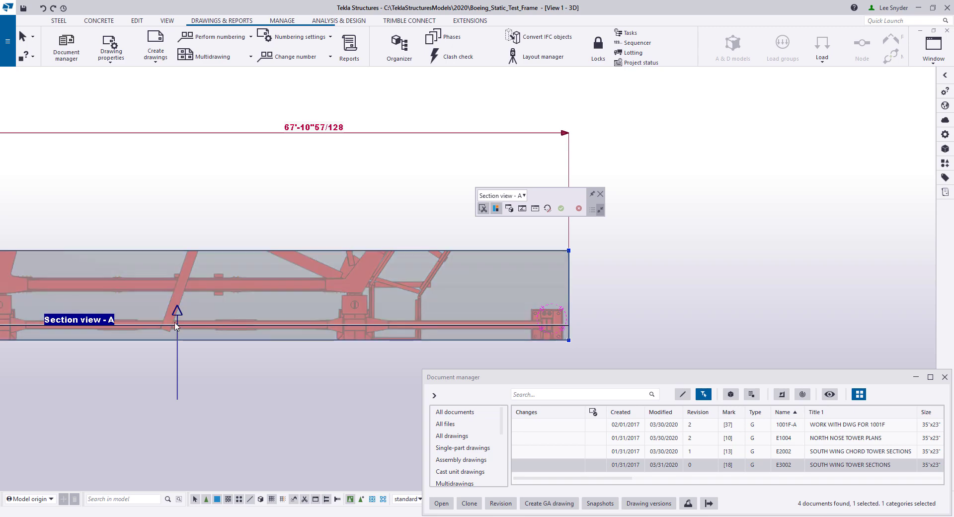
scroll(175, 326, "up", 3)
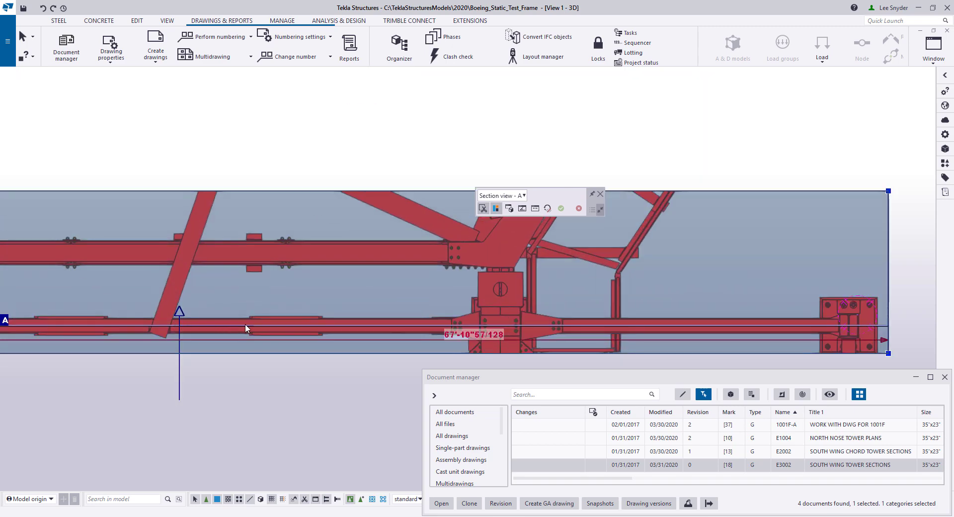
scroll(246, 327, "down", 1)
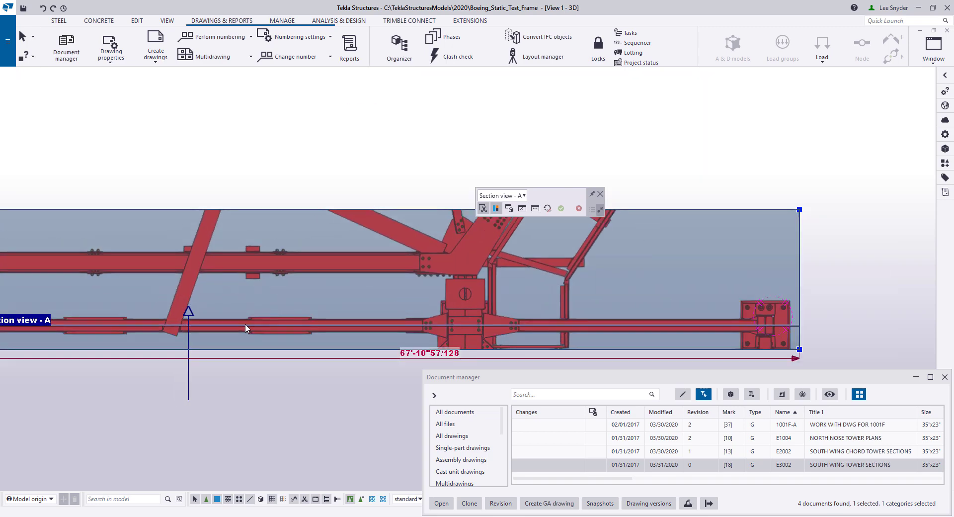
scroll(246, 327, "down", 1)
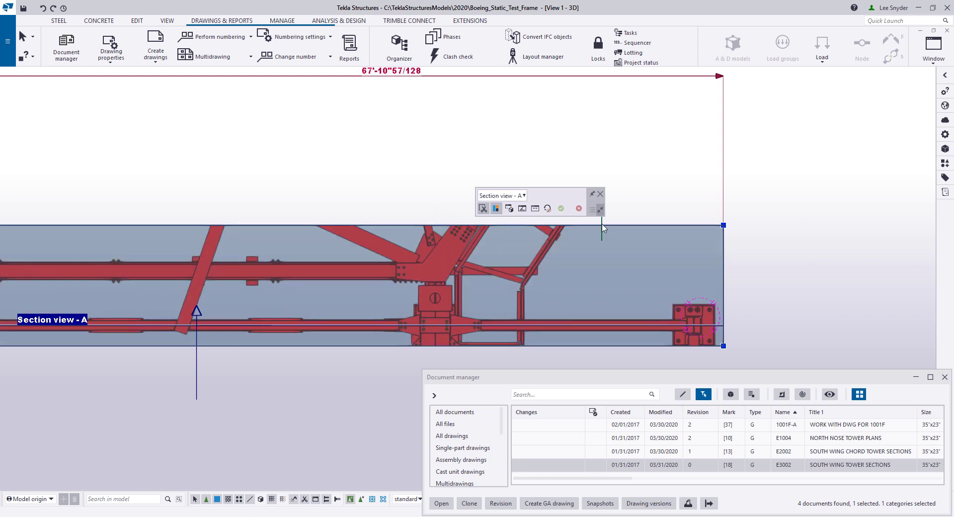
Drag the box face inward to clip out parts, then orbit the wall face-on.
left_click_drag(601, 226, 602, 298)
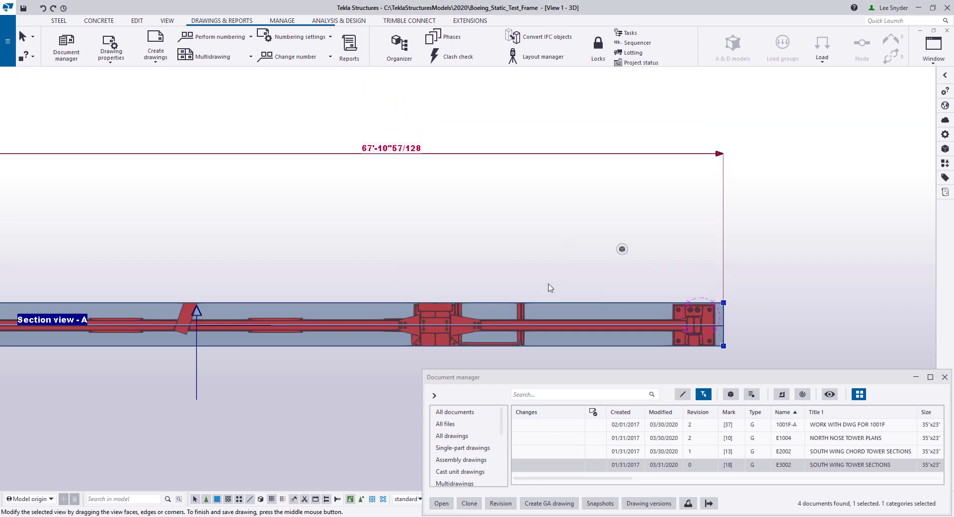
scroll(420, 266, "down", 3)
middle_click_drag(395, 315, 265, 269, "ctrl")
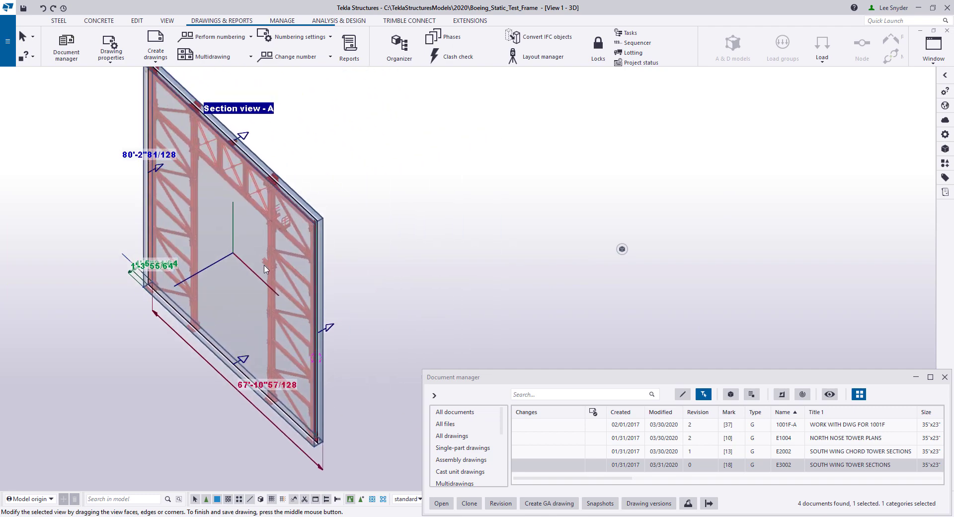
middle_click_drag(268, 342, 302, 300, "ctrl")
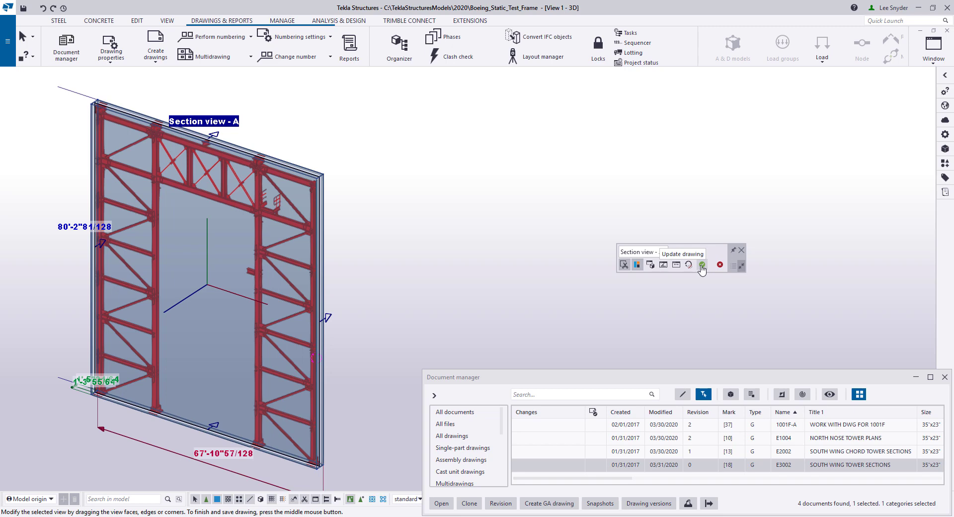
Update the drawing with the adjusted Section view - A box.
left_click(701, 265)
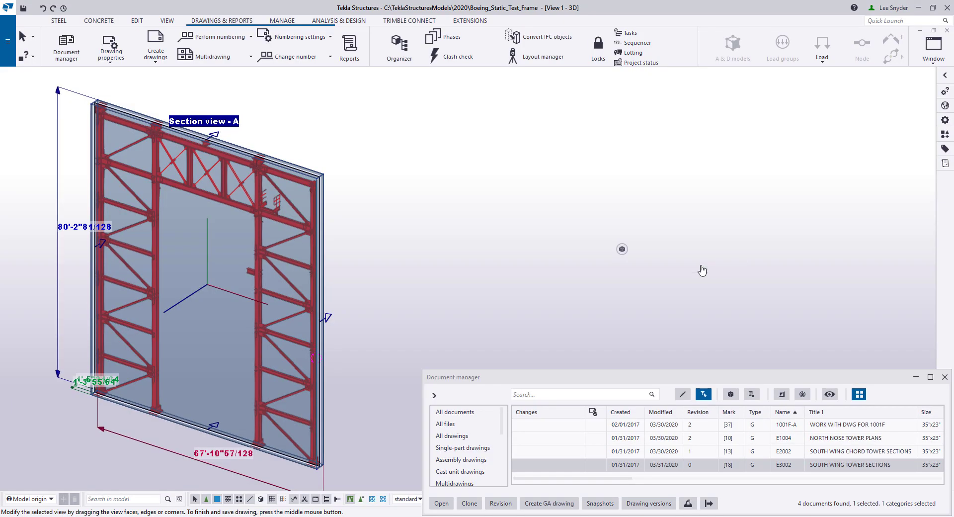
left_click(623, 249)
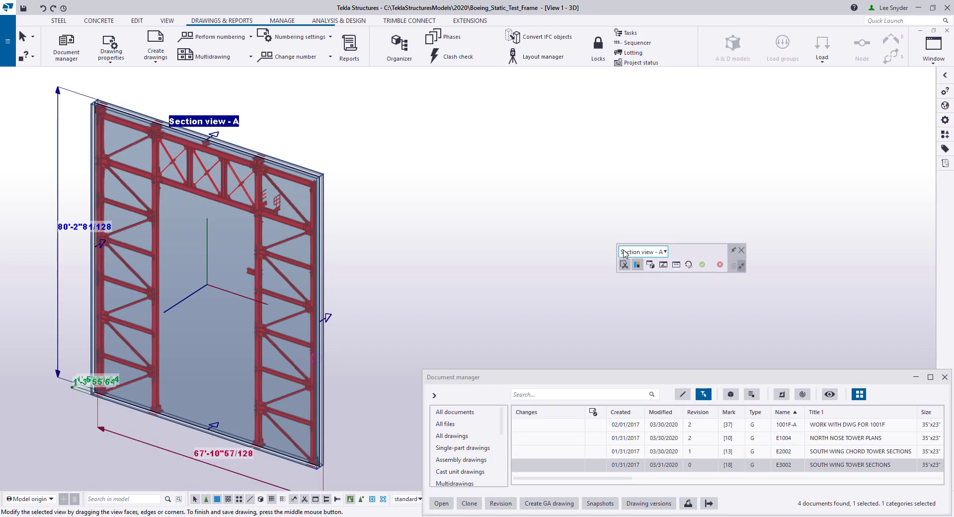
Choose Detail view - 1 from the view list and zoom in on its box around the bolted connection.
left_click(661, 253)
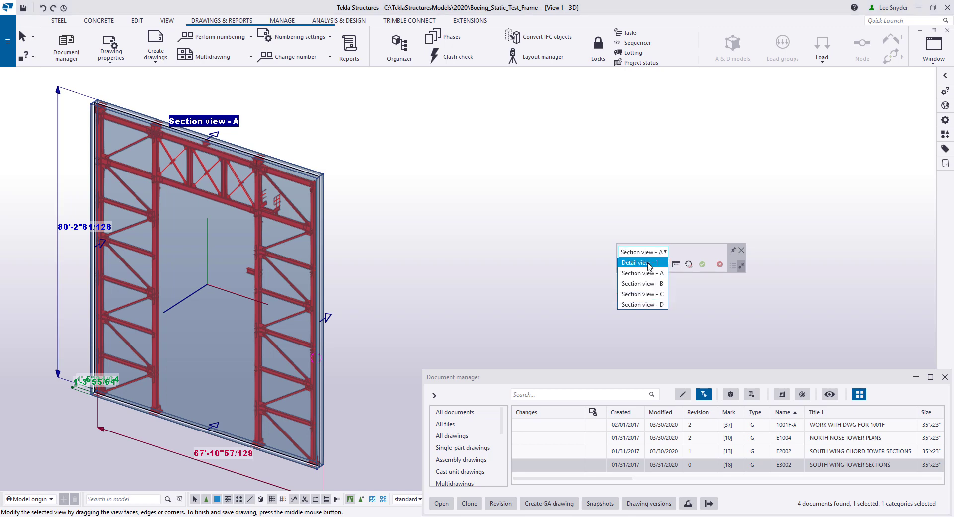
left_click(640, 263)
middle_click_drag(234, 362, 308, 326)
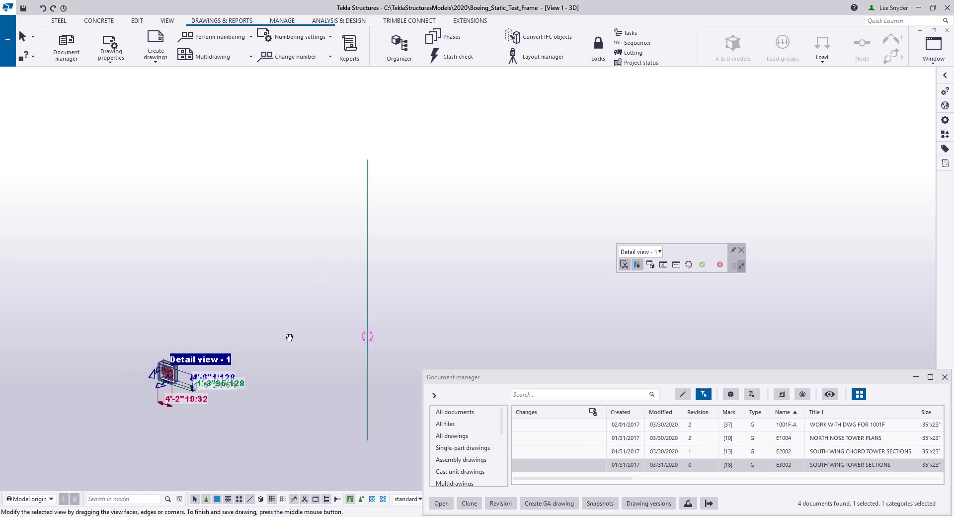
scroll(286, 323, "up", 5)
scroll(286, 323, "up", 5)
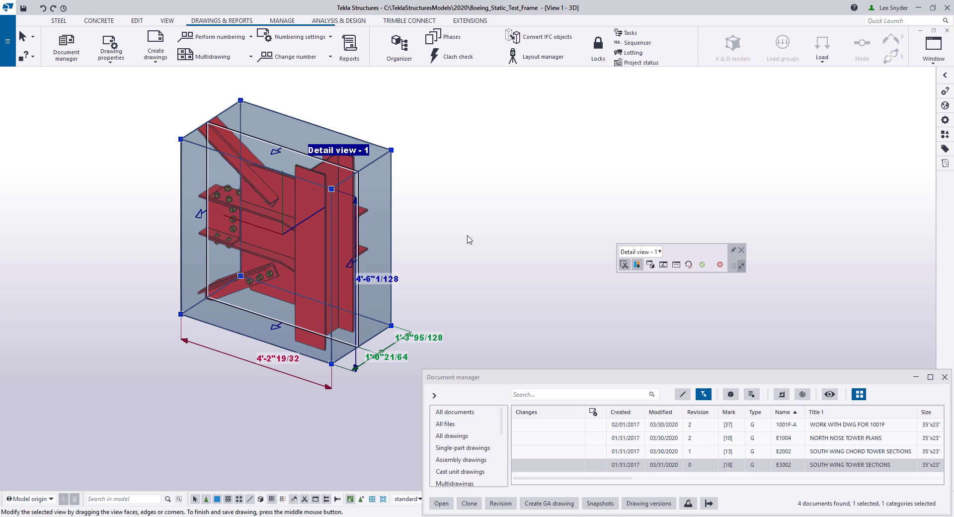
scroll(469, 240, "up", 1)
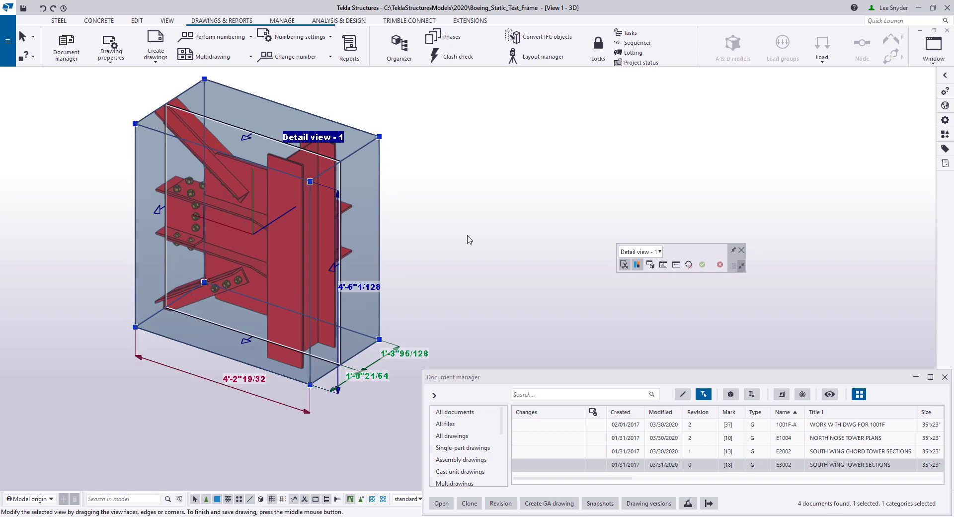
Display Detail view - 1 as a new model view, zoom out, then go back to View 1 - 3D.
left_click(649, 265)
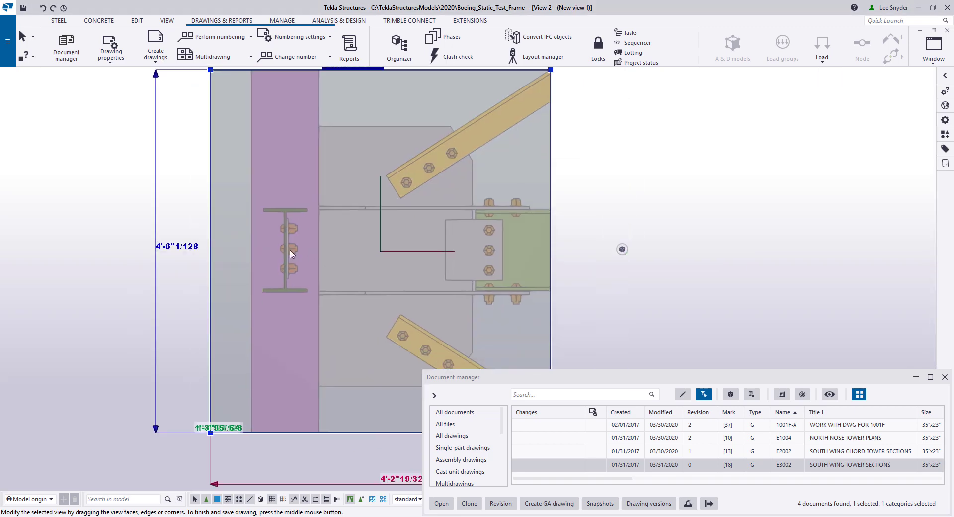
scroll(290, 253, "down", 3)
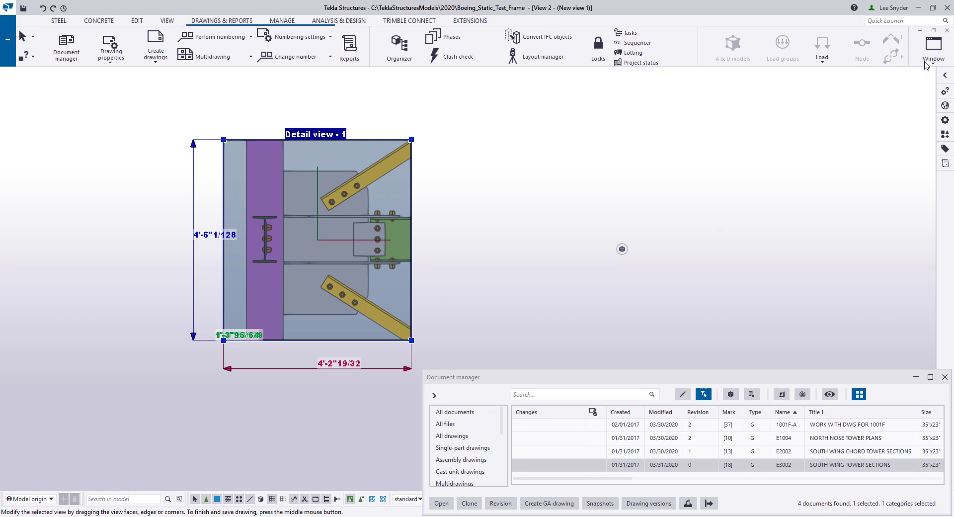
left_click(946, 30)
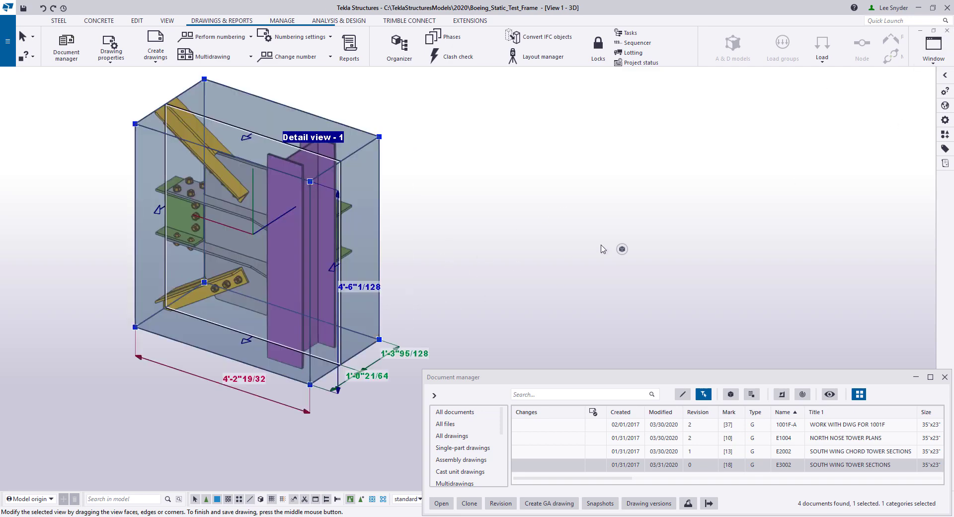
Reverse Detail view - 1's viewing direction and show it face-on as new model View 2.
mouse_move(621, 249)
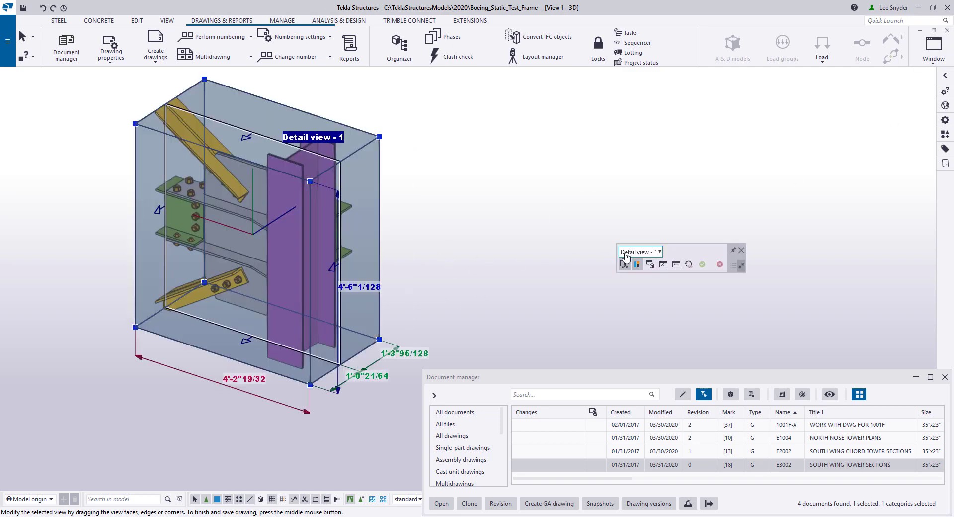
left_click(676, 265)
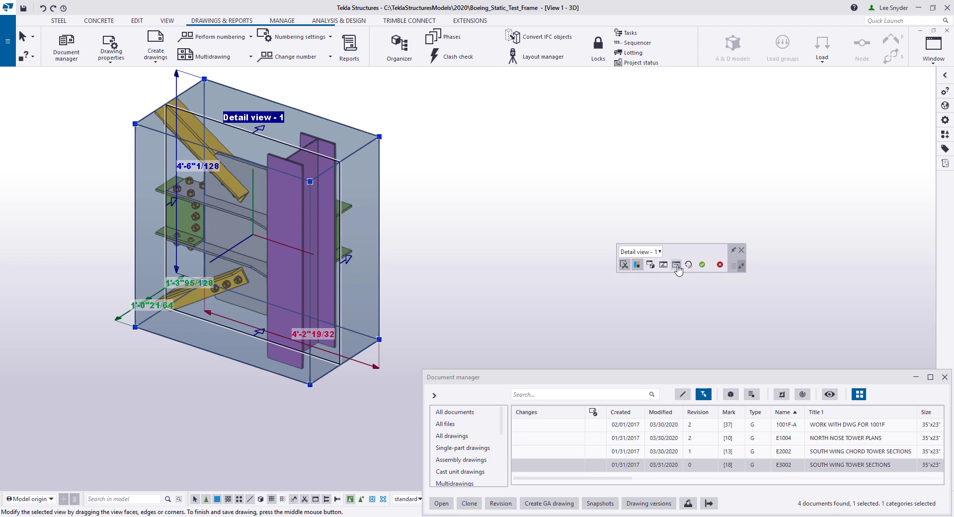
left_click(649, 265)
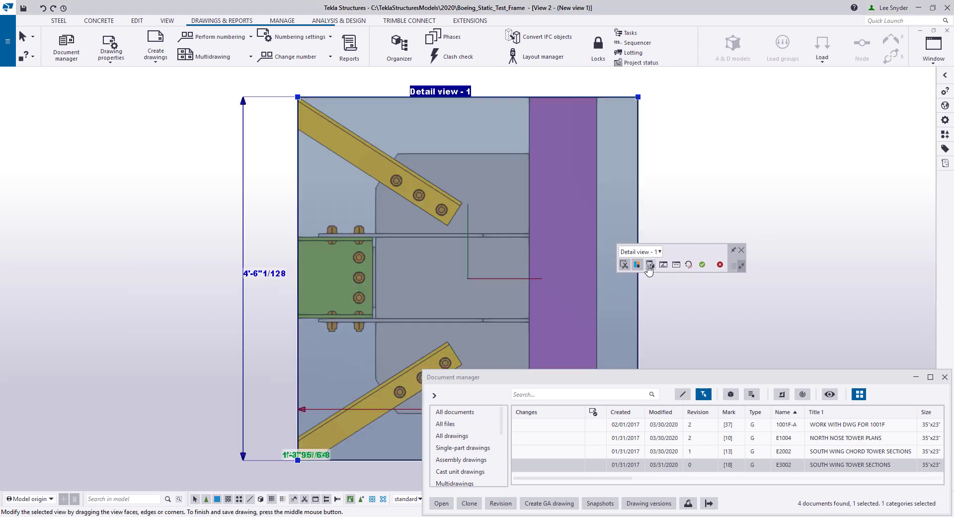
scroll(407, 241, "down", 2)
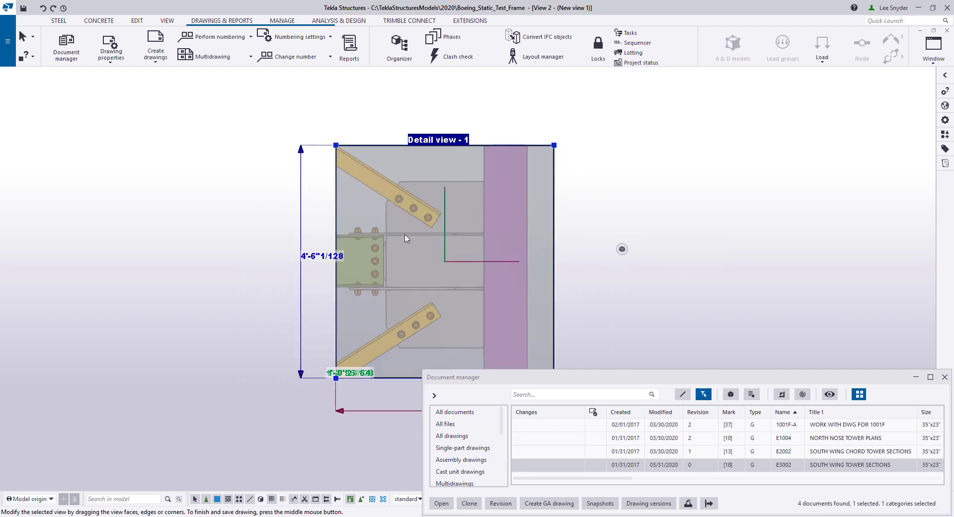
Close View 2, update the drawing with the reversed detail view, and rotate the view 45 degrees.
left_click(946, 32)
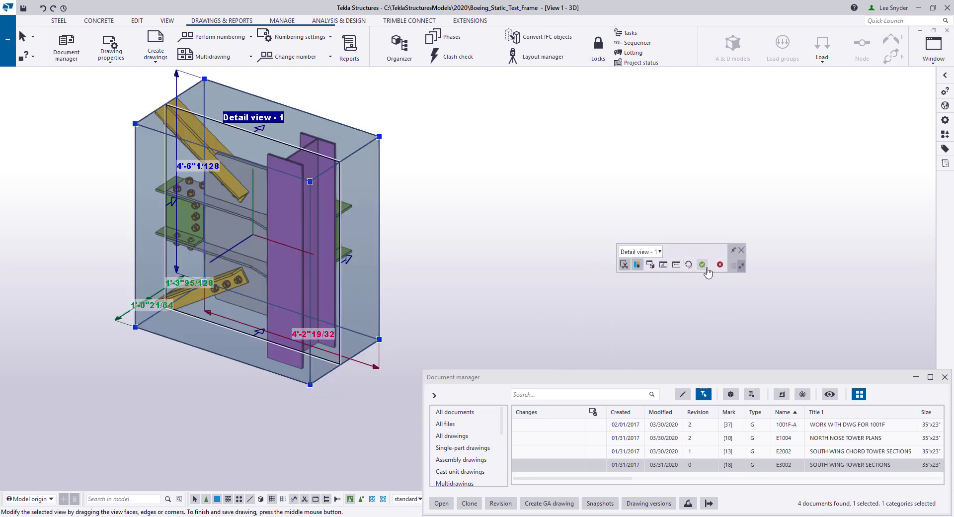
left_click(702, 265)
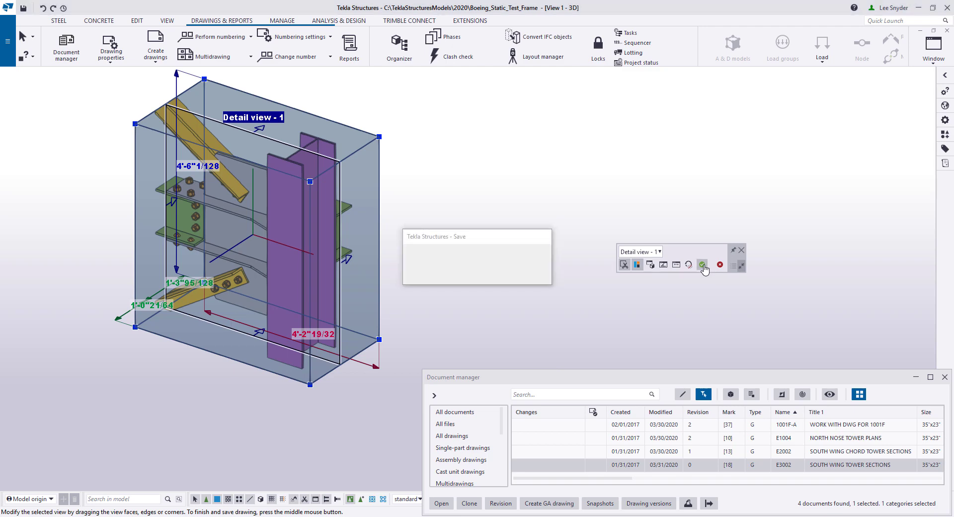
mouse_move(622, 249)
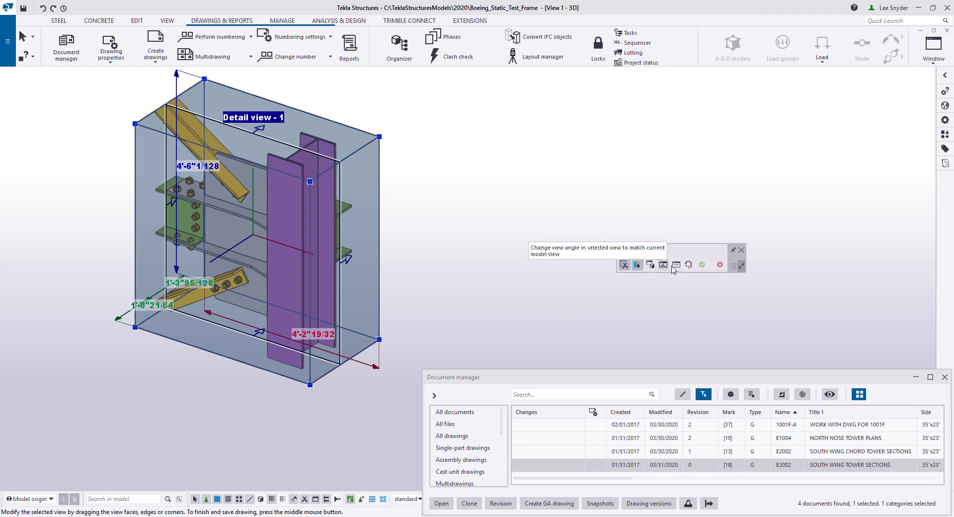
left_click(688, 267)
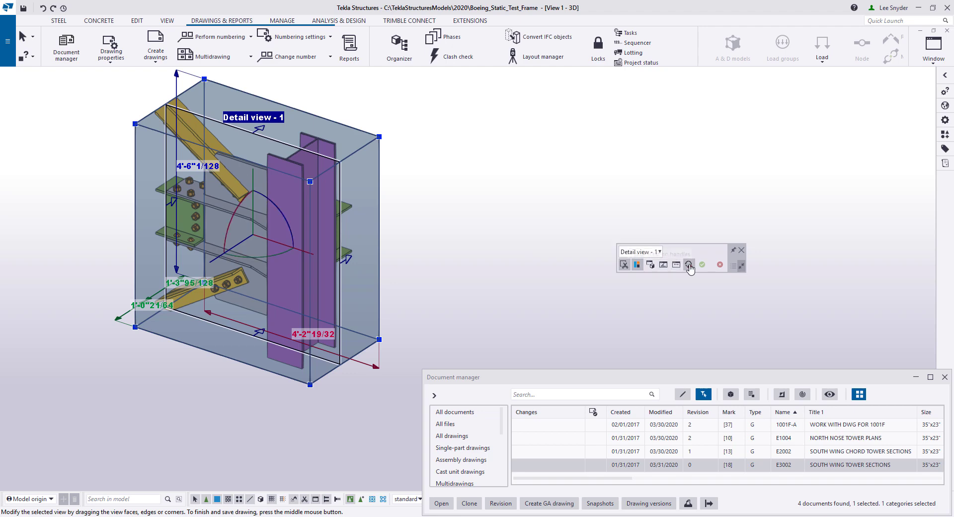
left_click(269, 257)
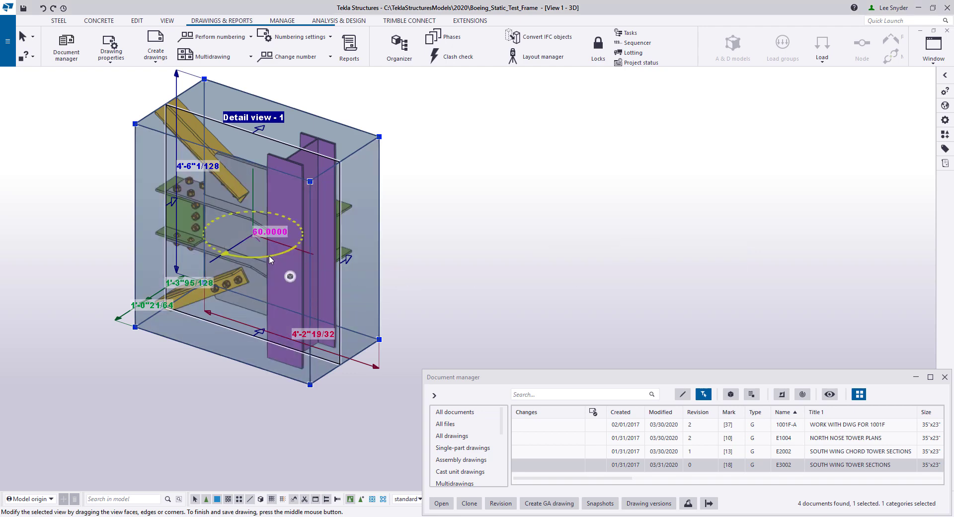
left_click_drag(269, 255, 279, 279)
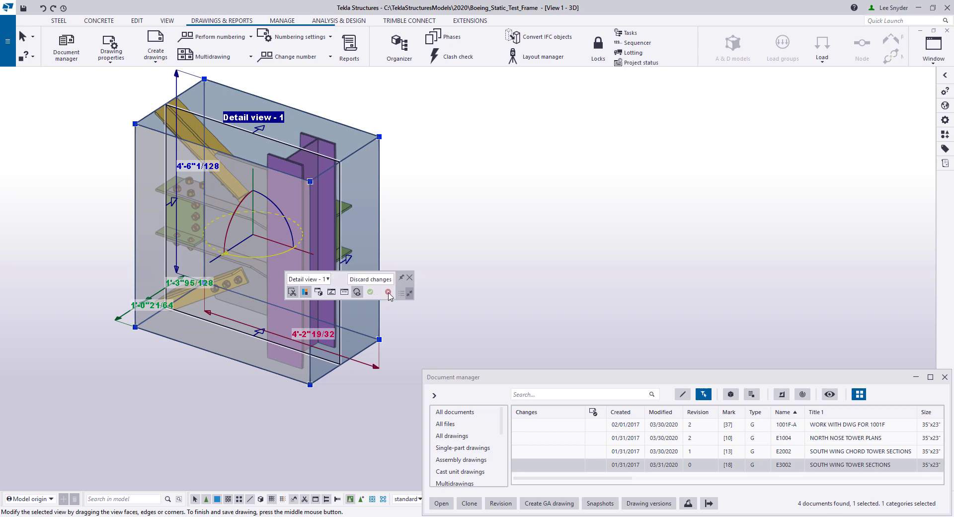
Open the SOUTH WING TOWER SECTIONS drawing and check the left view's Depth down value without changes.
double_click(631, 465)
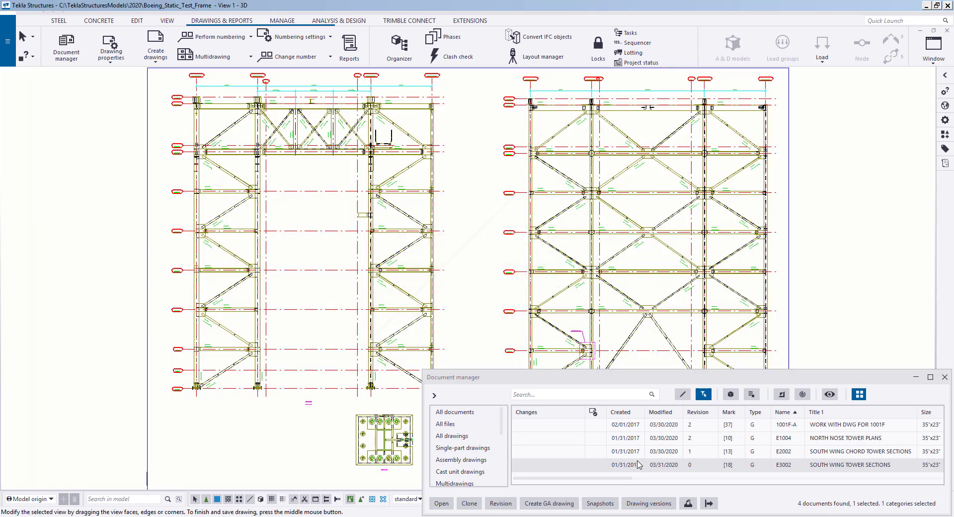
left_click(915, 376)
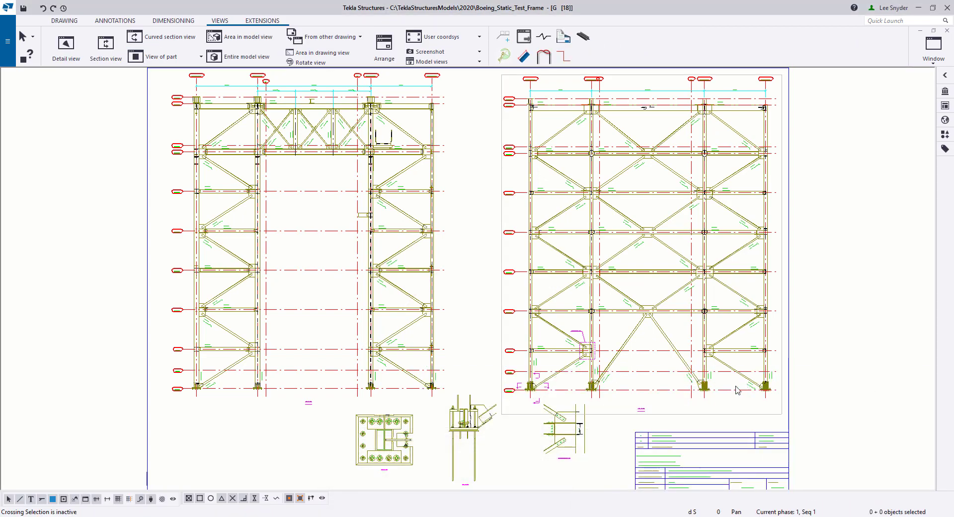
scroll(296, 154, "up", 5)
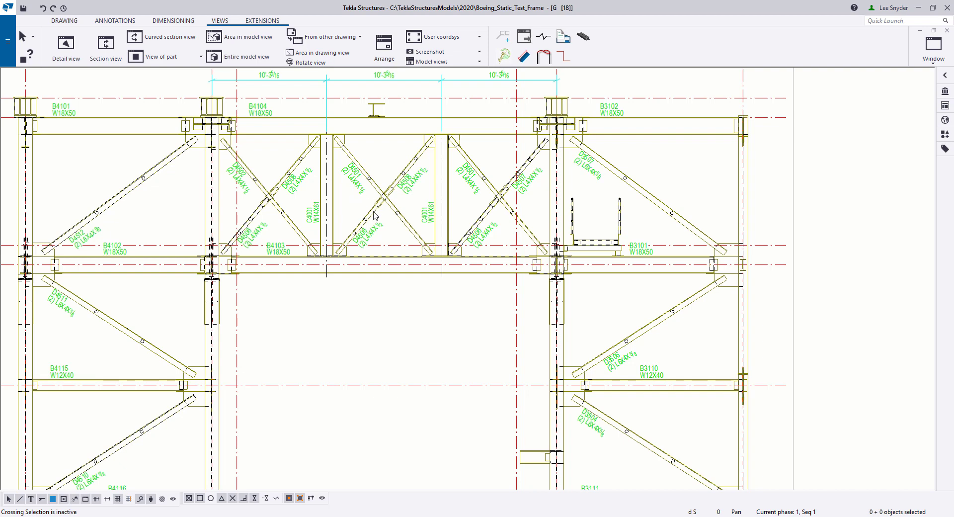
scroll(363, 201, "down", 1)
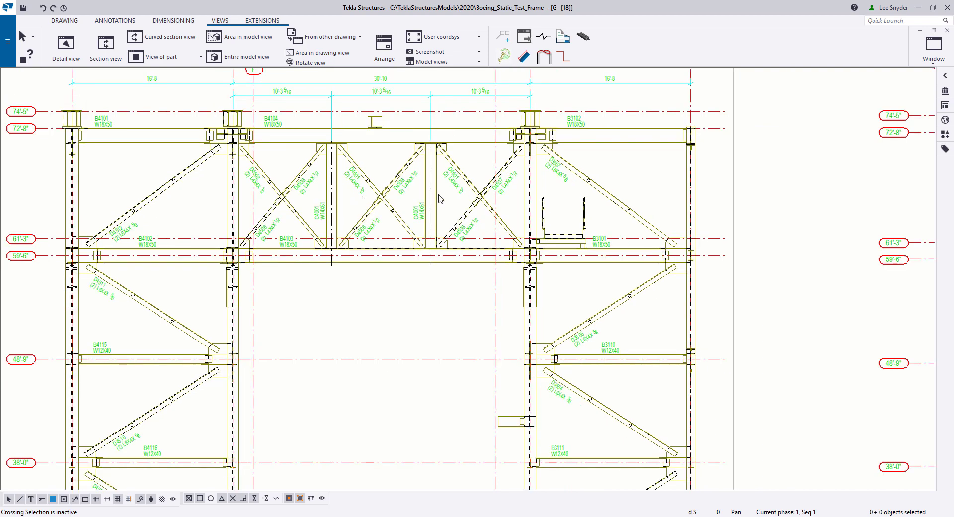
double_click(735, 180)
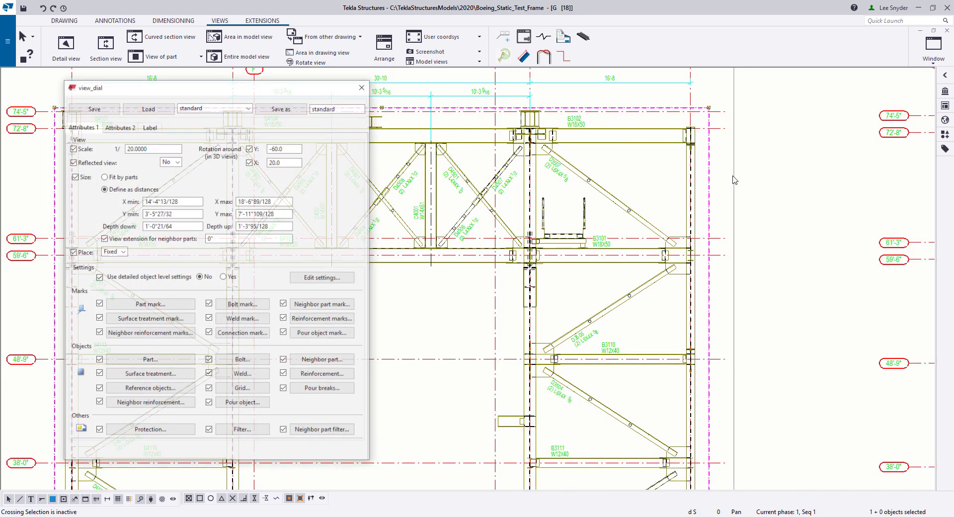
double_click(183, 226)
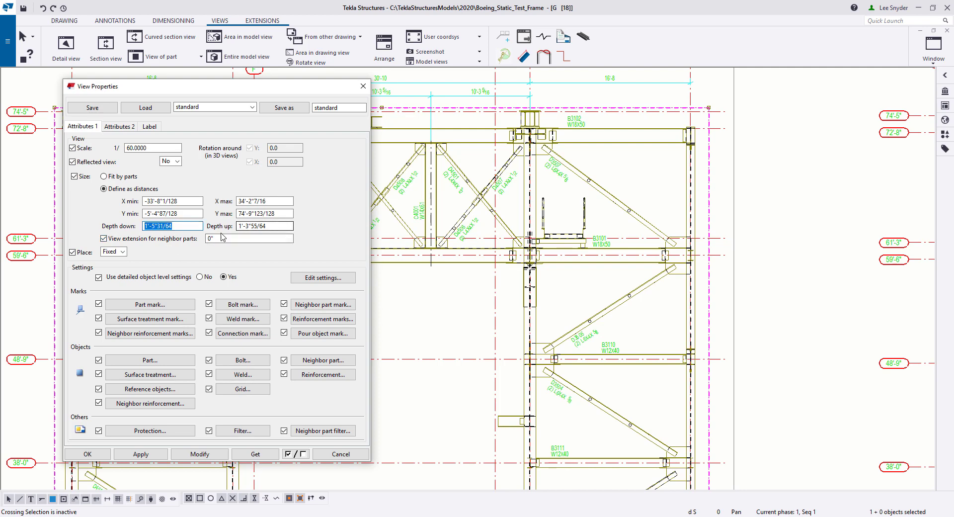
left_click(364, 86)
Pan the sheet to DETAIL 1 and the title block, then return to the 3D model.
scroll(395, 192, "down", 3)
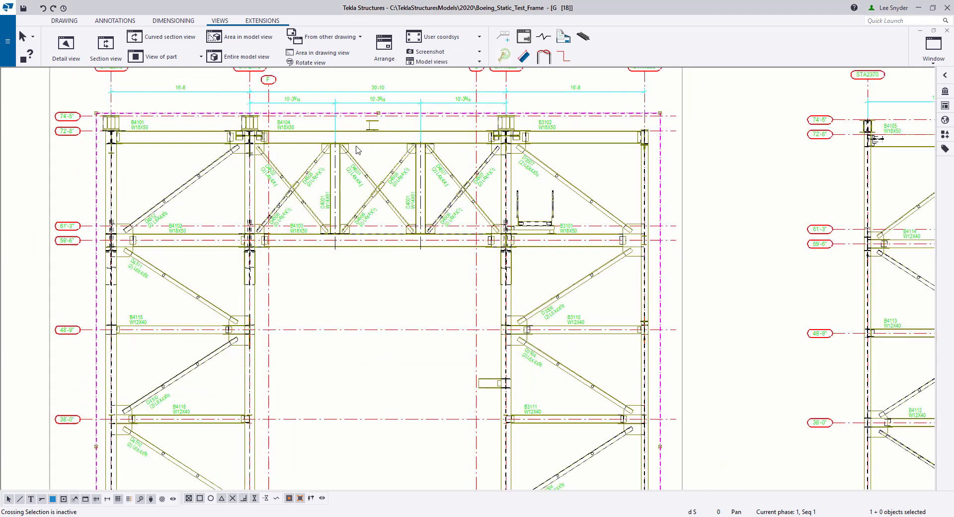
scroll(641, 360, "down", 2)
scroll(641, 360, "up", 5)
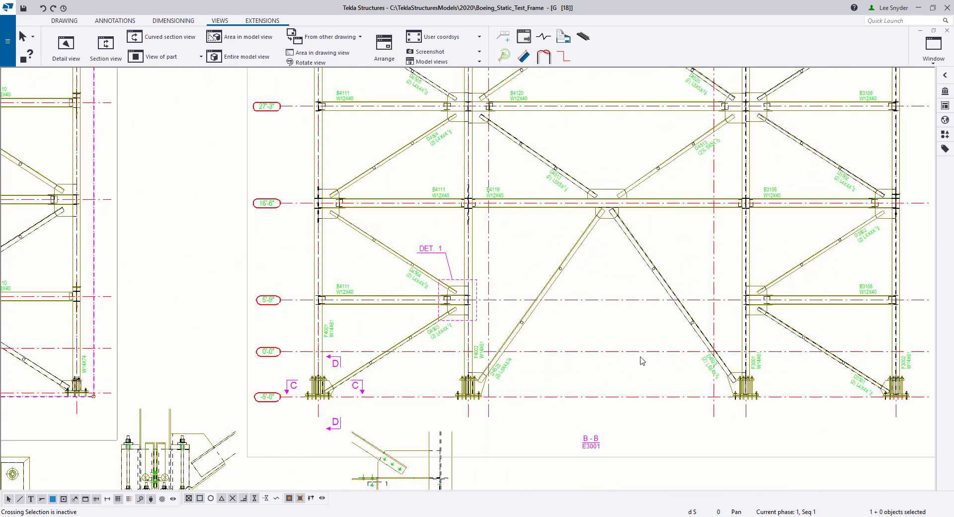
middle_click_drag(506, 364, 509, 211)
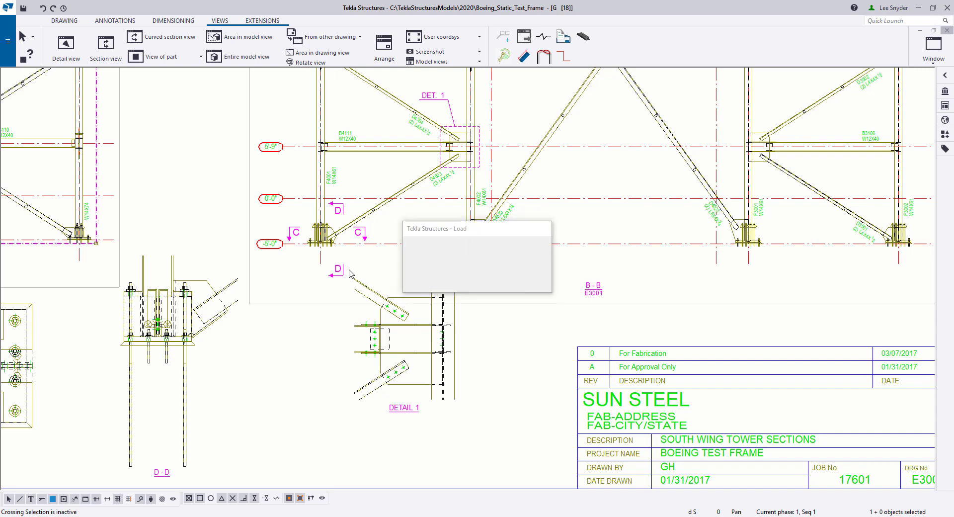
key("ctrl+w")
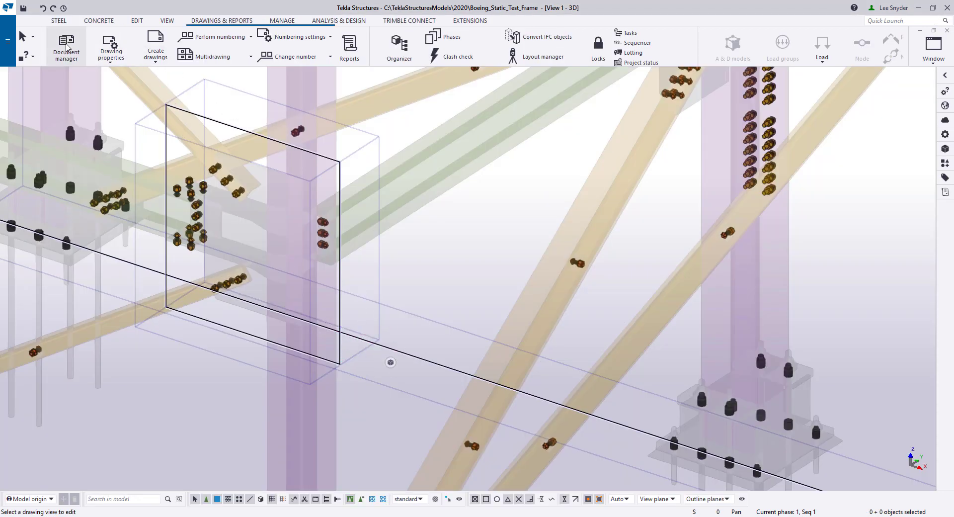
Select drawing 1001F-A in the drawing list and edit its Section view - View 32858 in the model.
left_click(67, 47)
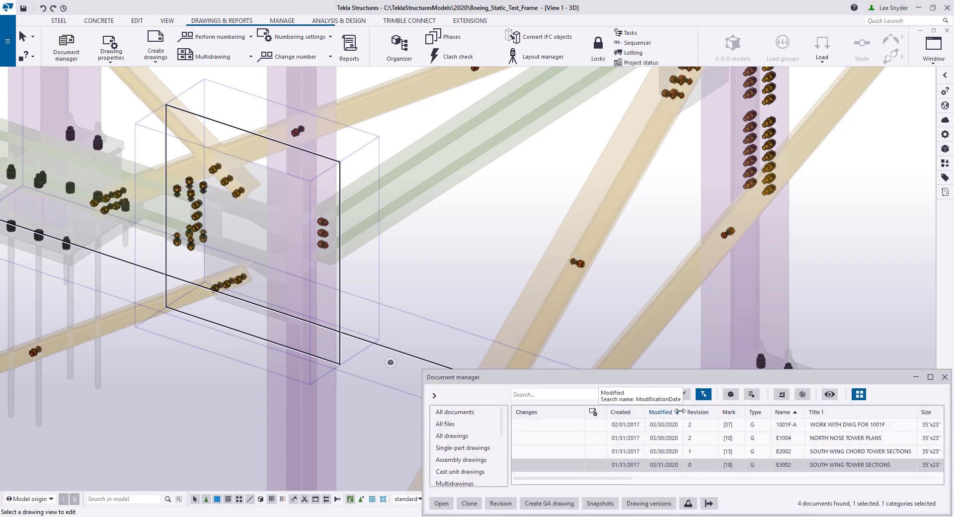
left_click(790, 427)
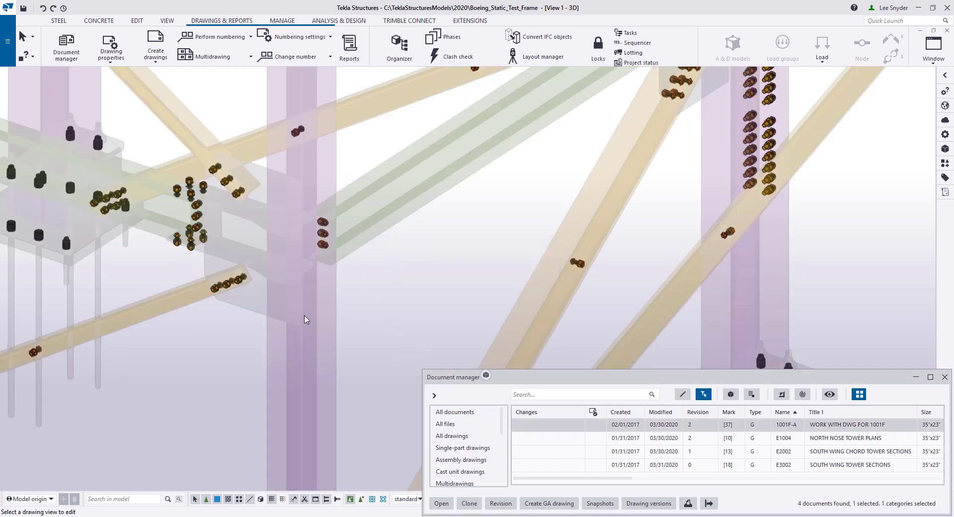
scroll(295, 325, "down", 10)
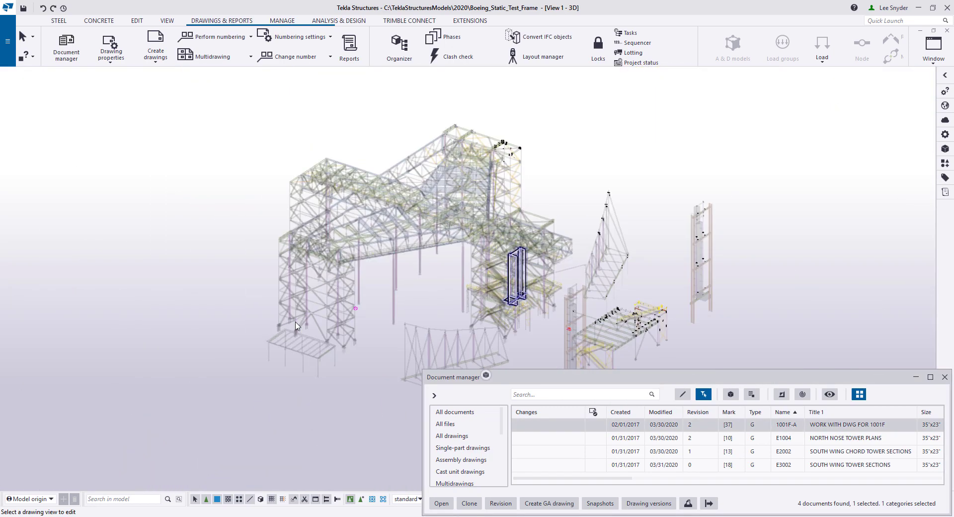
scroll(578, 306, "up", 5)
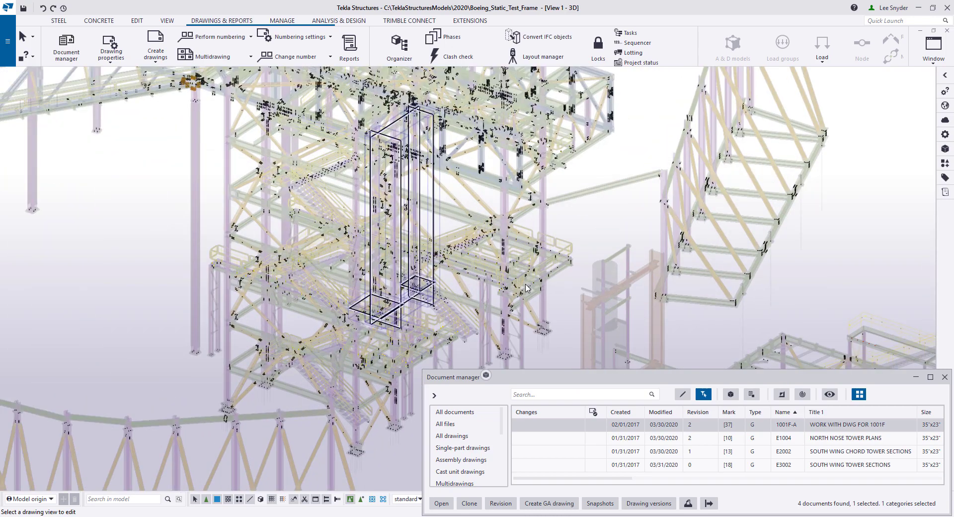
scroll(527, 287, "up", 2)
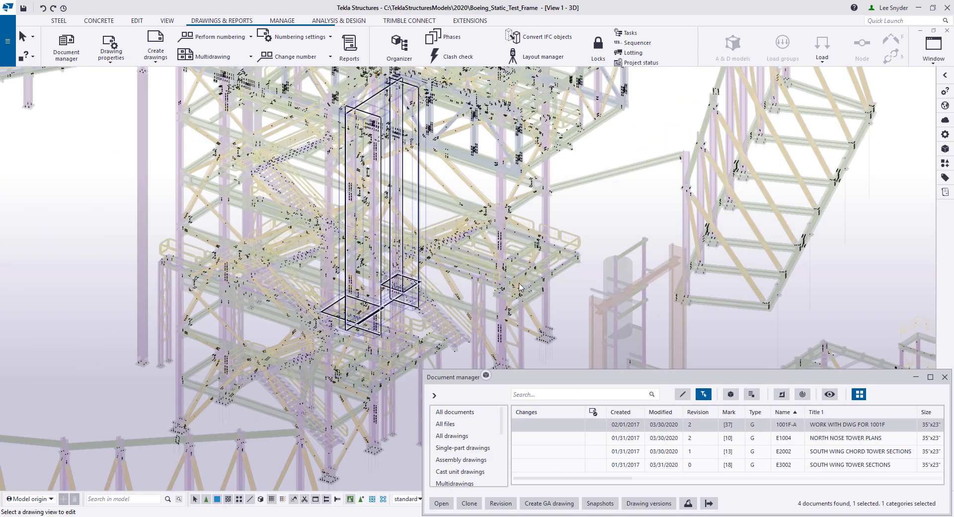
left_click(419, 218)
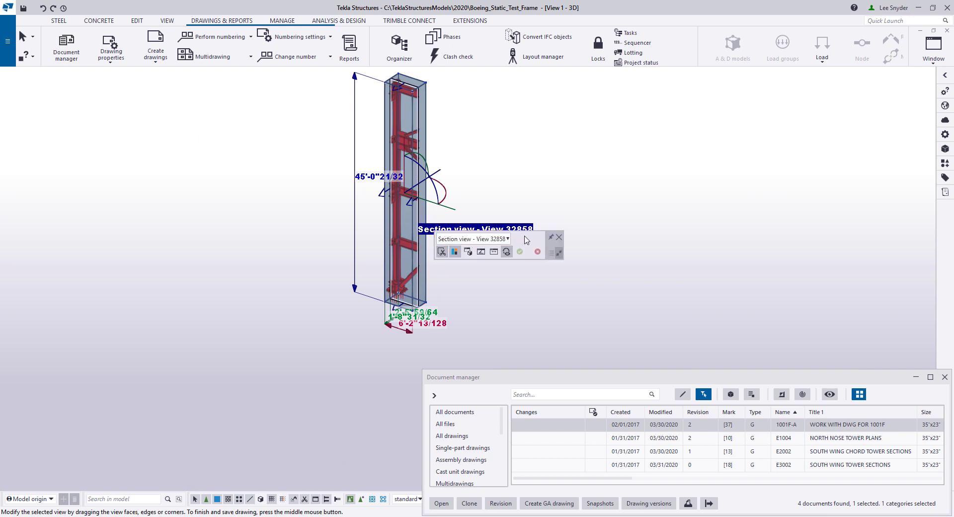
Switch editing to End view - View 40220 and display it as temporary model View 2.
left_click_drag(528, 241, 649, 192)
left_click(627, 191)
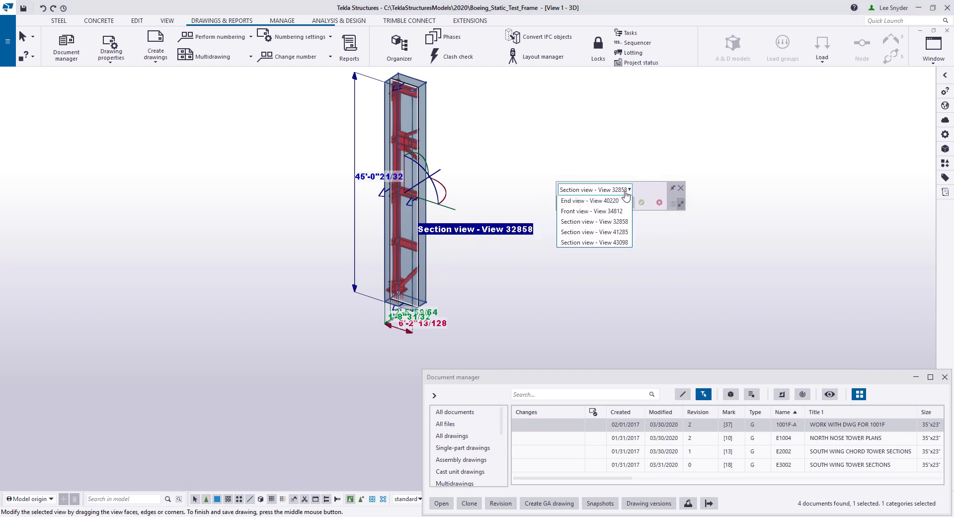
left_click(591, 204)
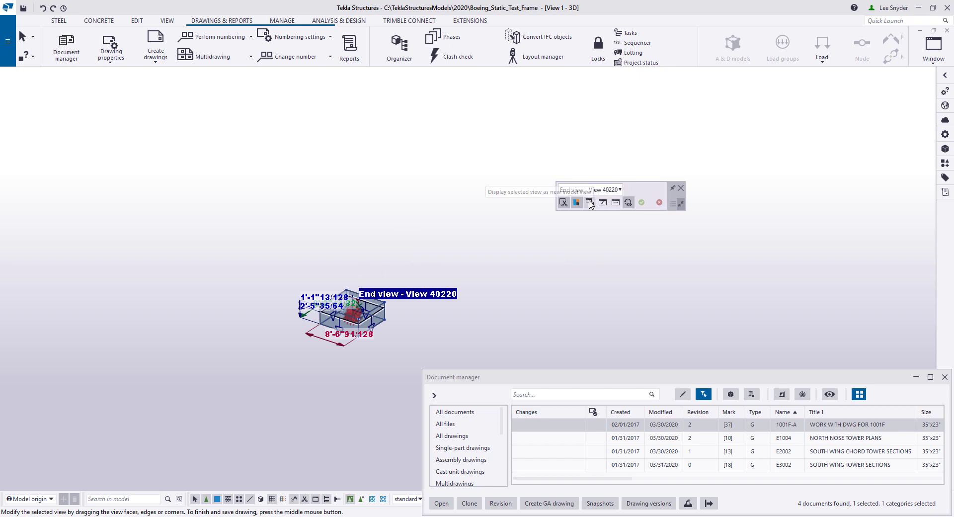
scroll(373, 314, "up", 3)
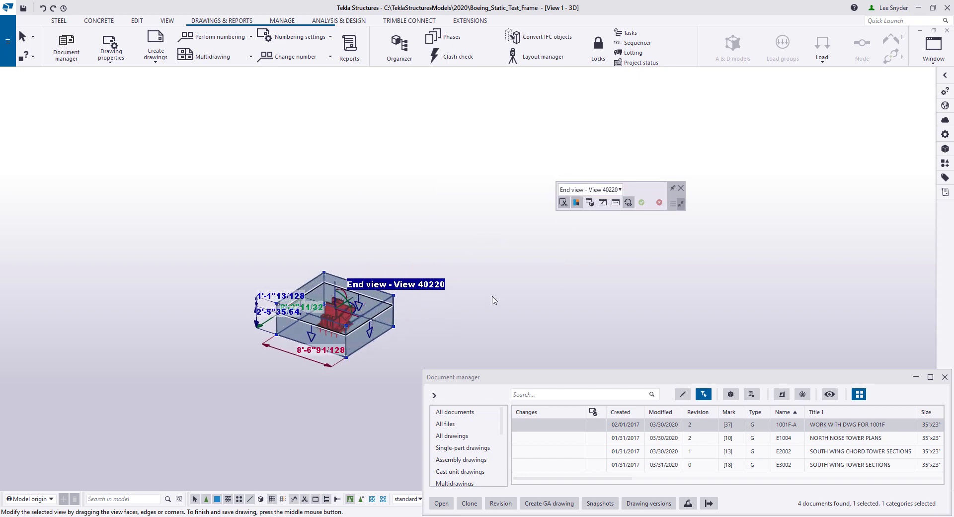
left_click(589, 202)
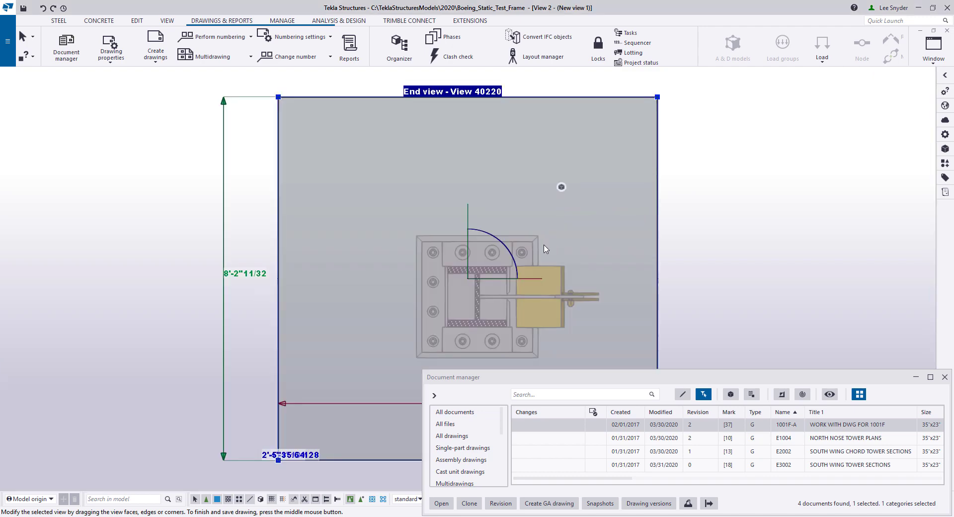
middle_click_drag(351, 308, 182, 276)
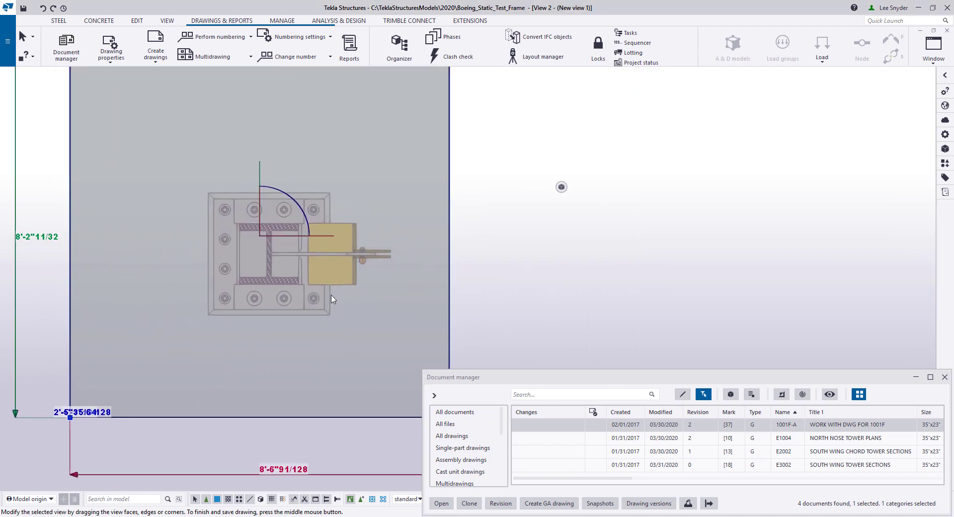
scroll(330, 298, "down", 1)
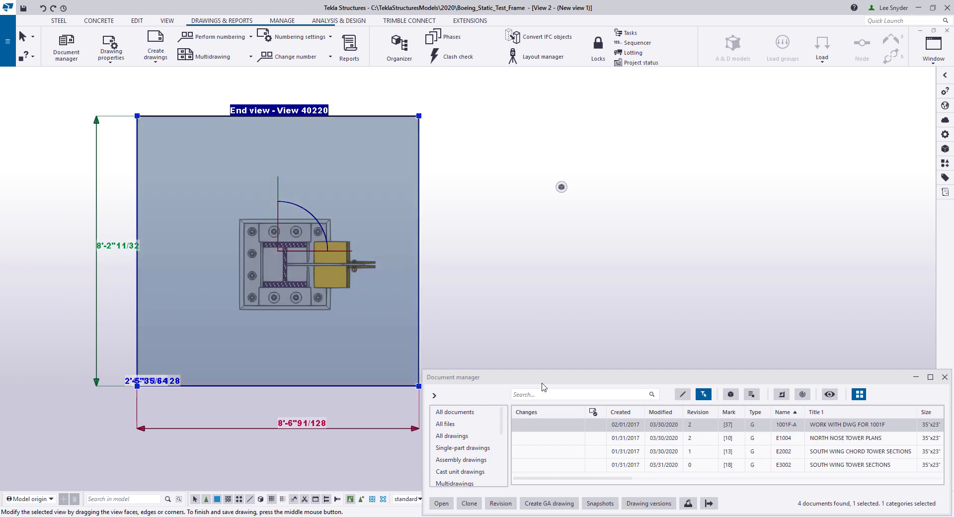
Open drawing 1001F-A's snapshot and overlay it in magenta on End view - View 40220.
left_click(600, 503)
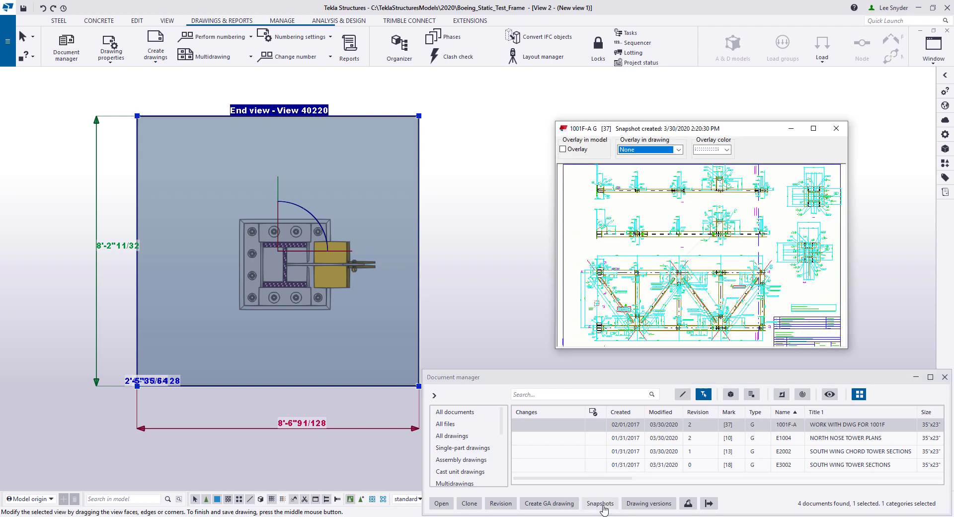
left_click(564, 150)
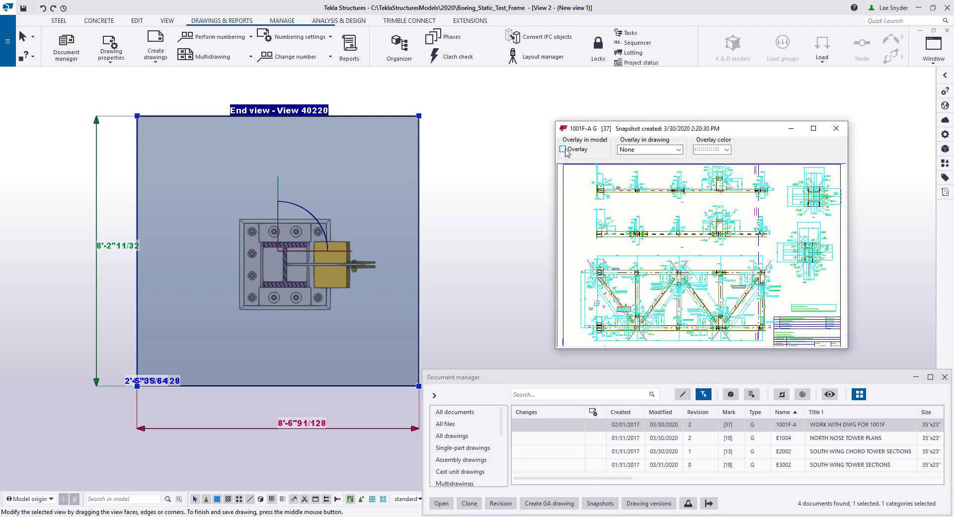
left_click(562, 149)
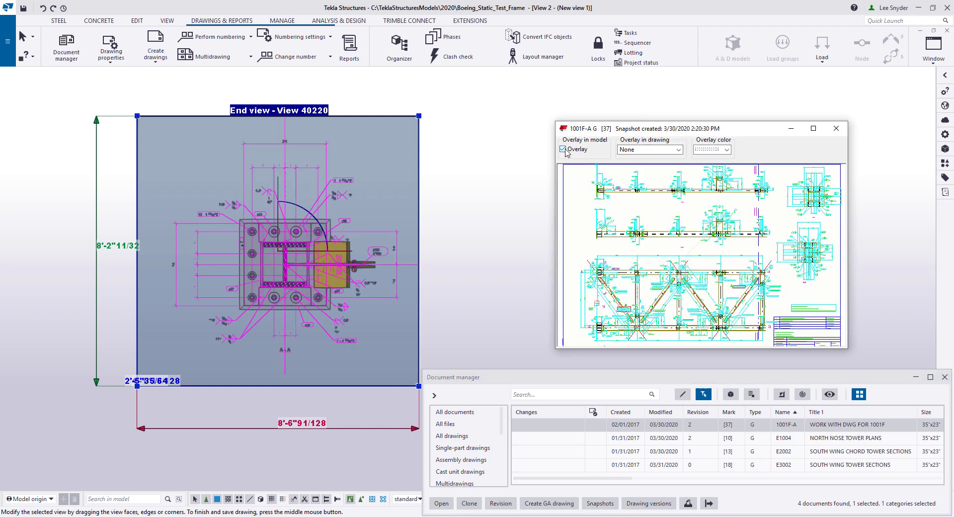
scroll(309, 239, "up", 2)
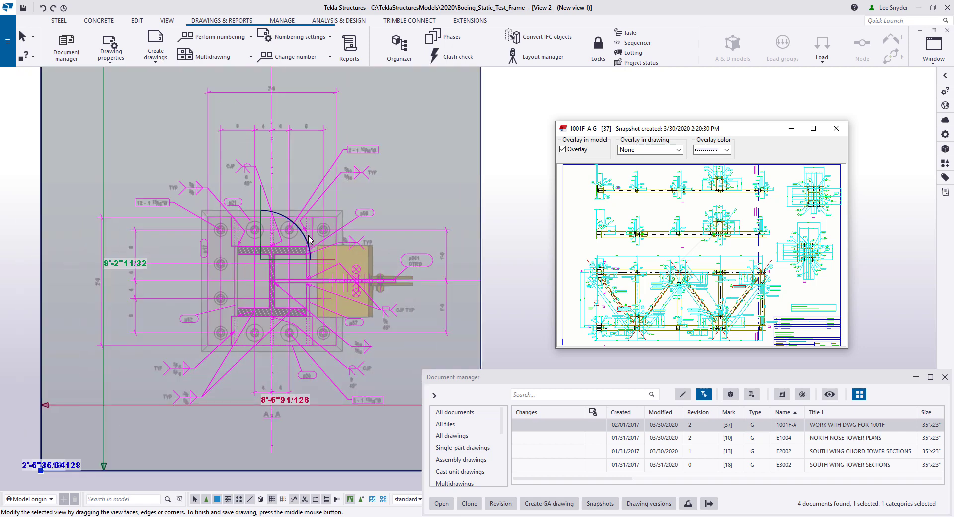